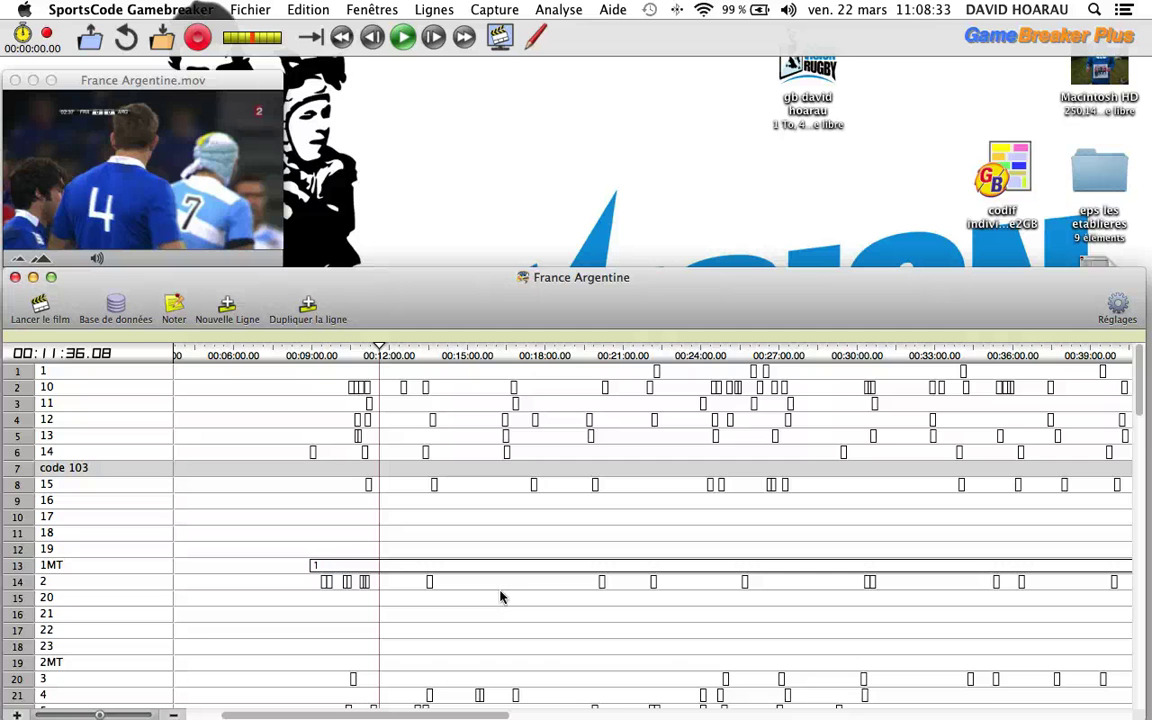
Look through the coded rows of the France Argentine timeline, from the player numbers down to the zones and back
scroll(501, 597, "down", 10)
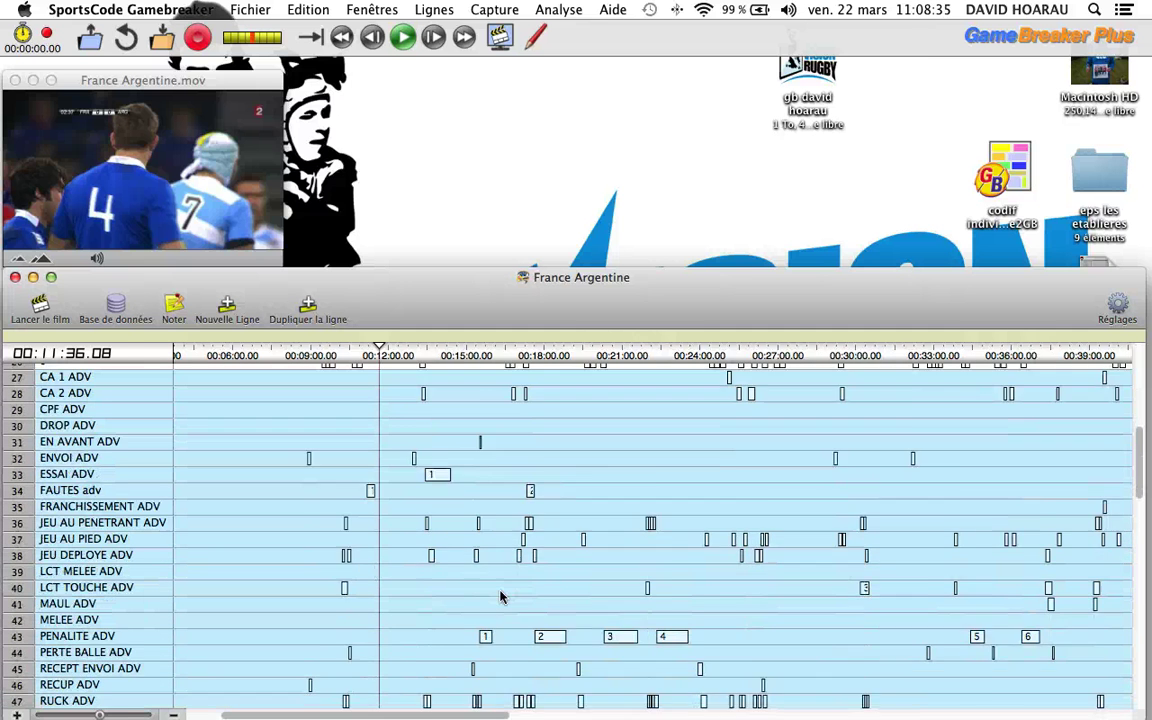
scroll(501, 597, "down", 9)
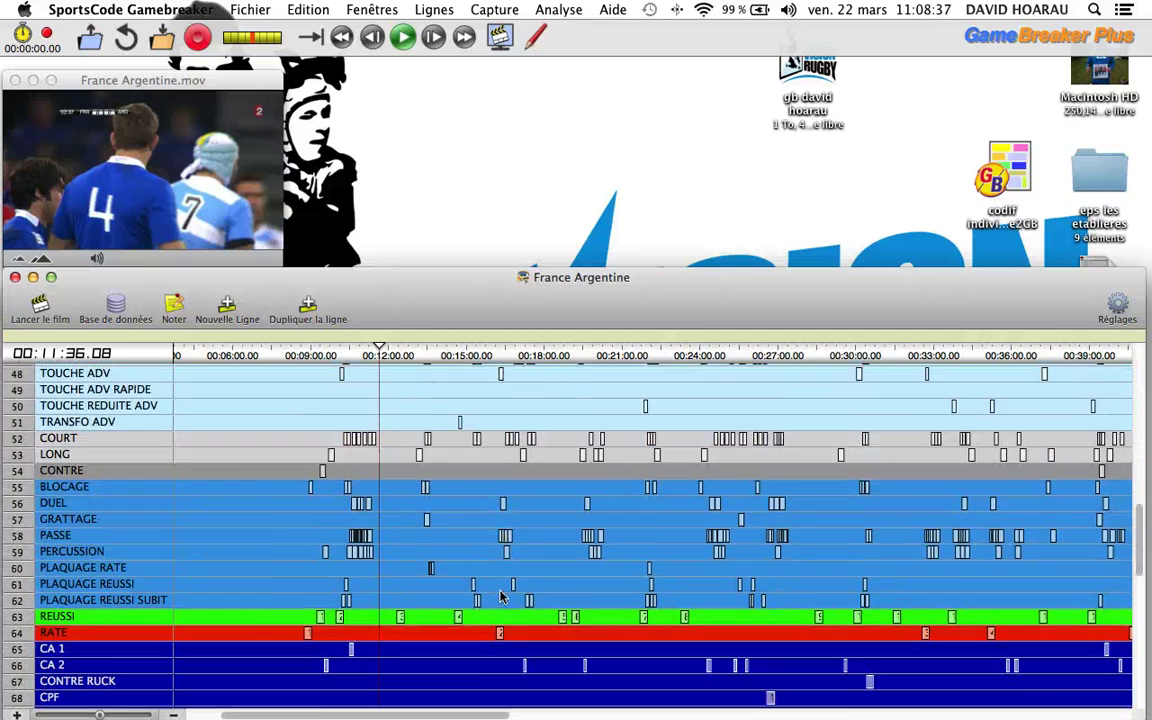
scroll(501, 597, "down", 9)
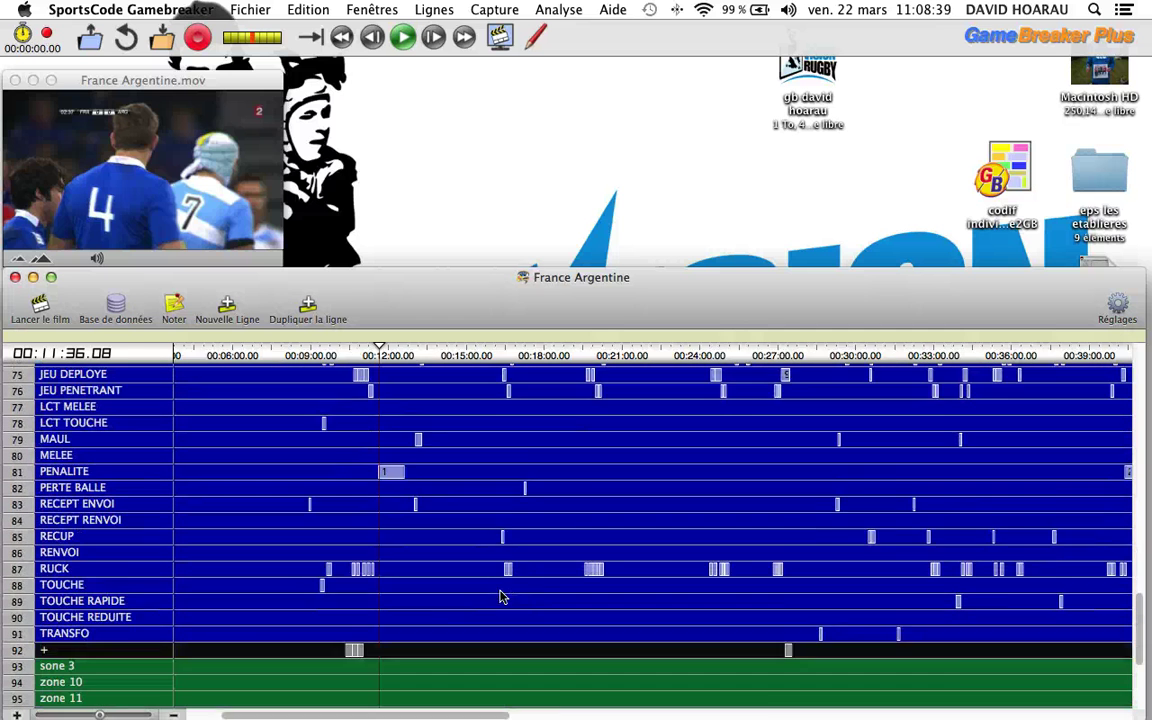
scroll(501, 597, "down", 2)
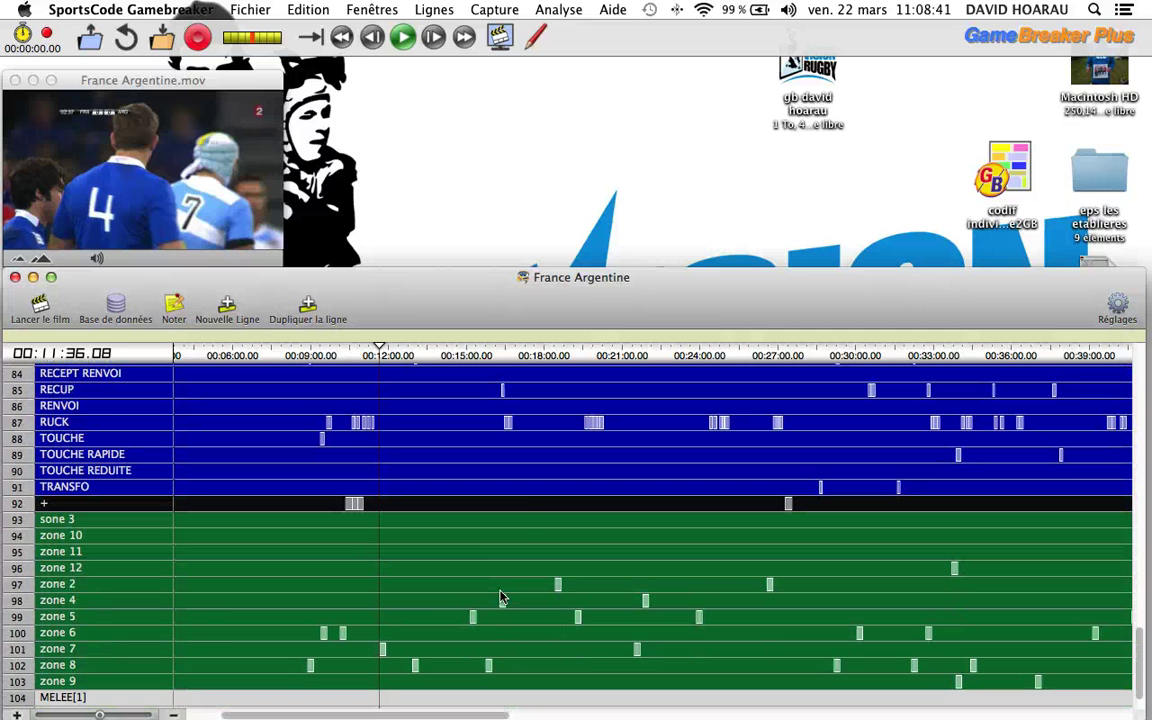
scroll(530, 505, "up", 12)
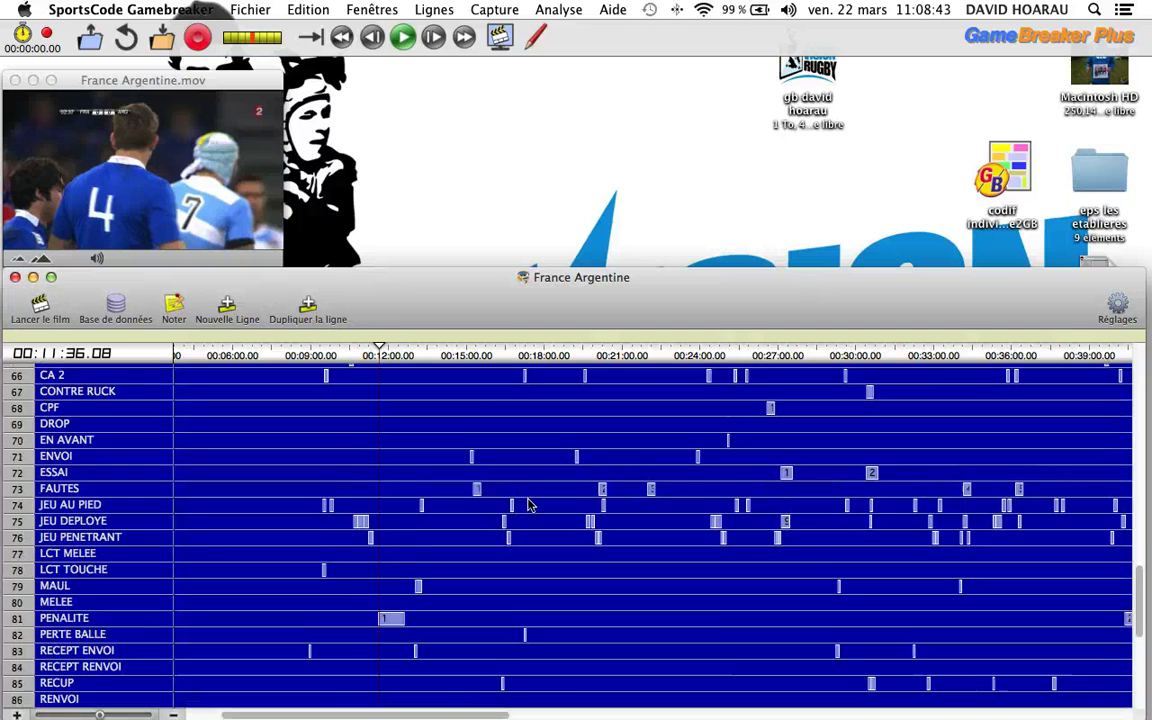
scroll(530, 505, "up", 7)
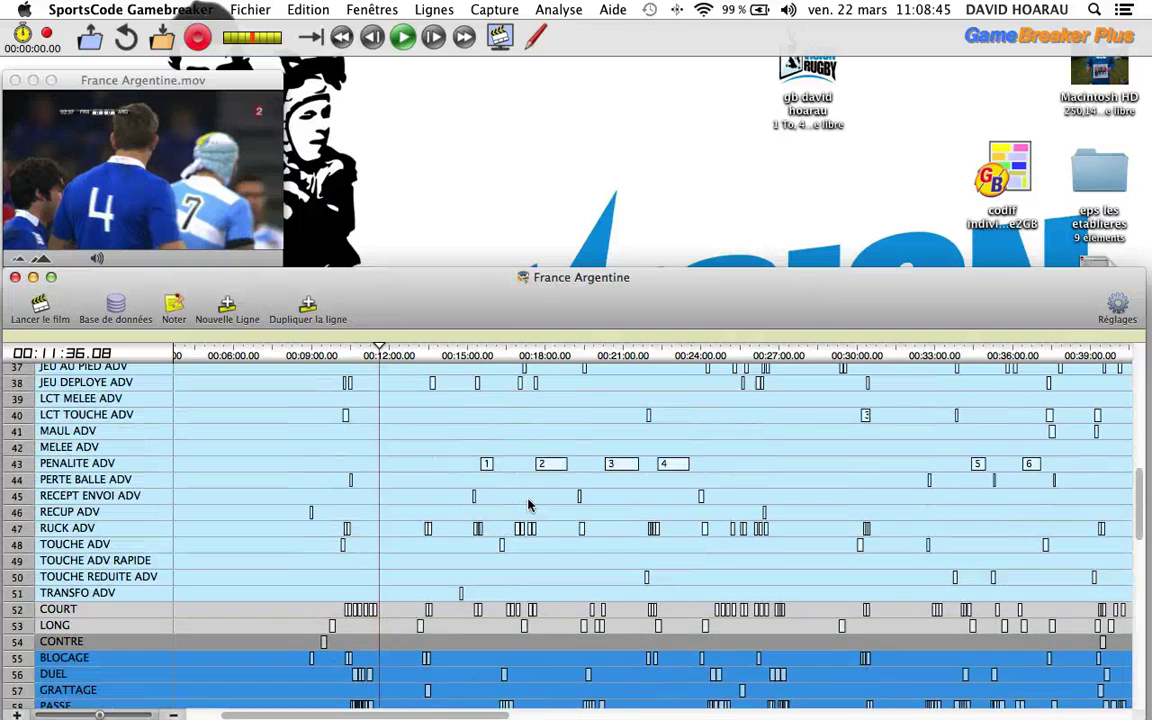
scroll(530, 505, "up", 10)
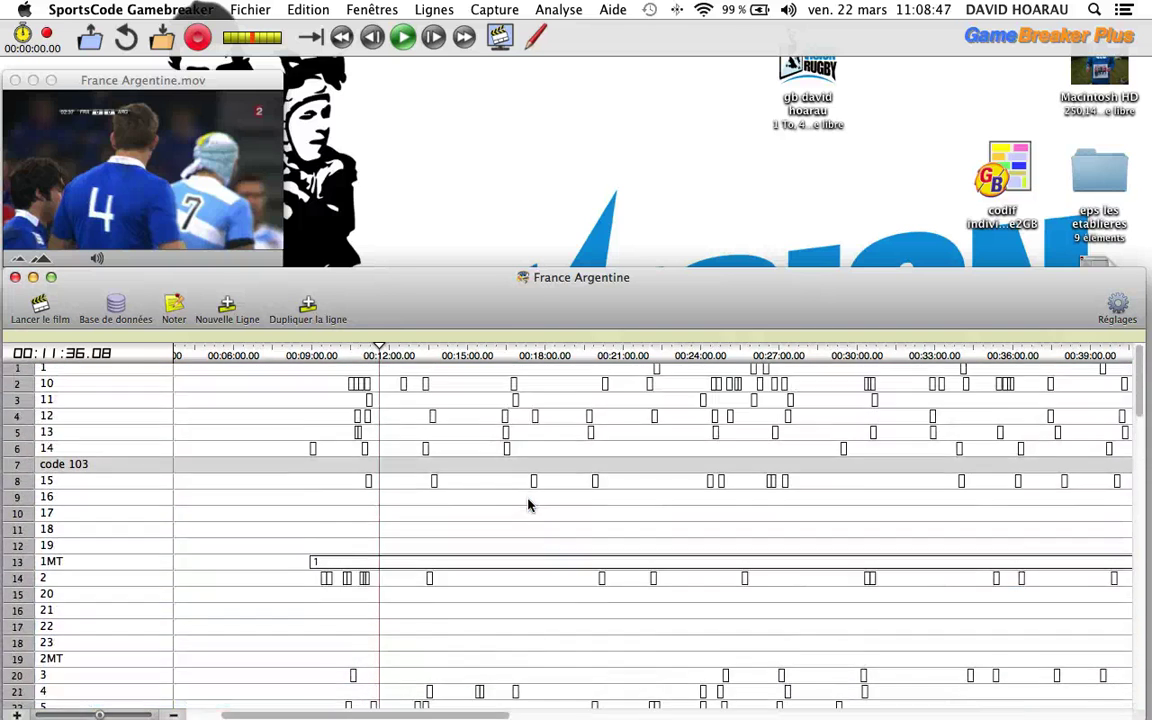
left_click(236, 11)
mouse_move(327, 85)
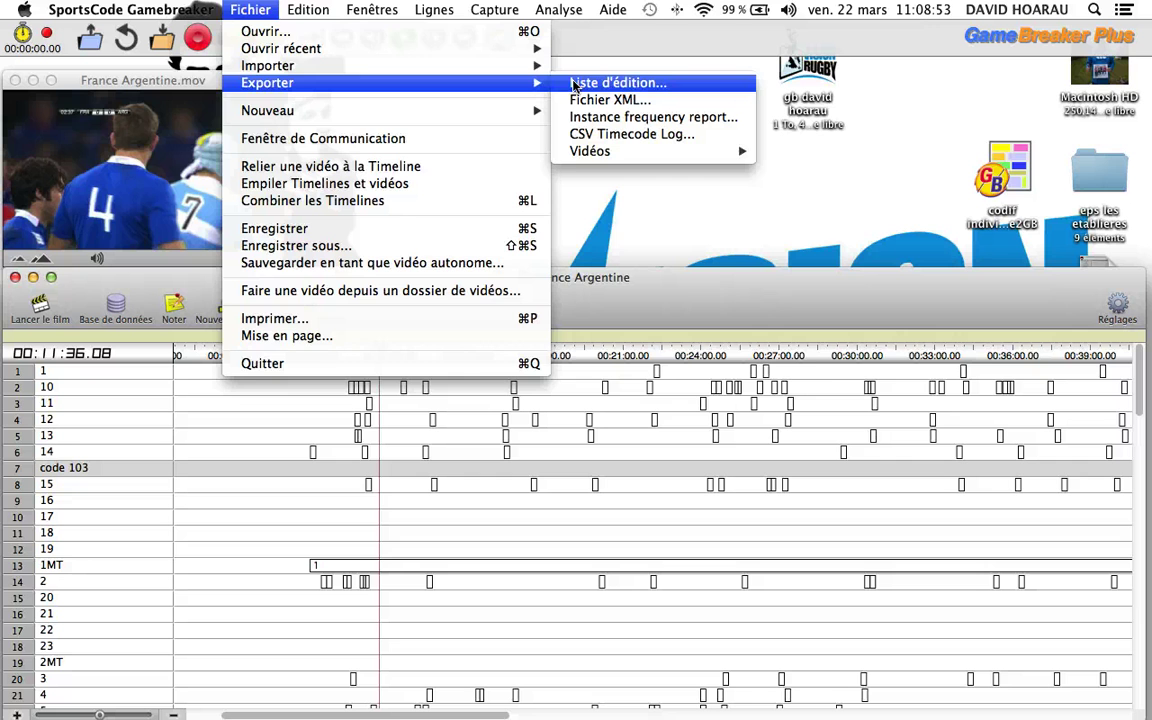
left_click(607, 86)
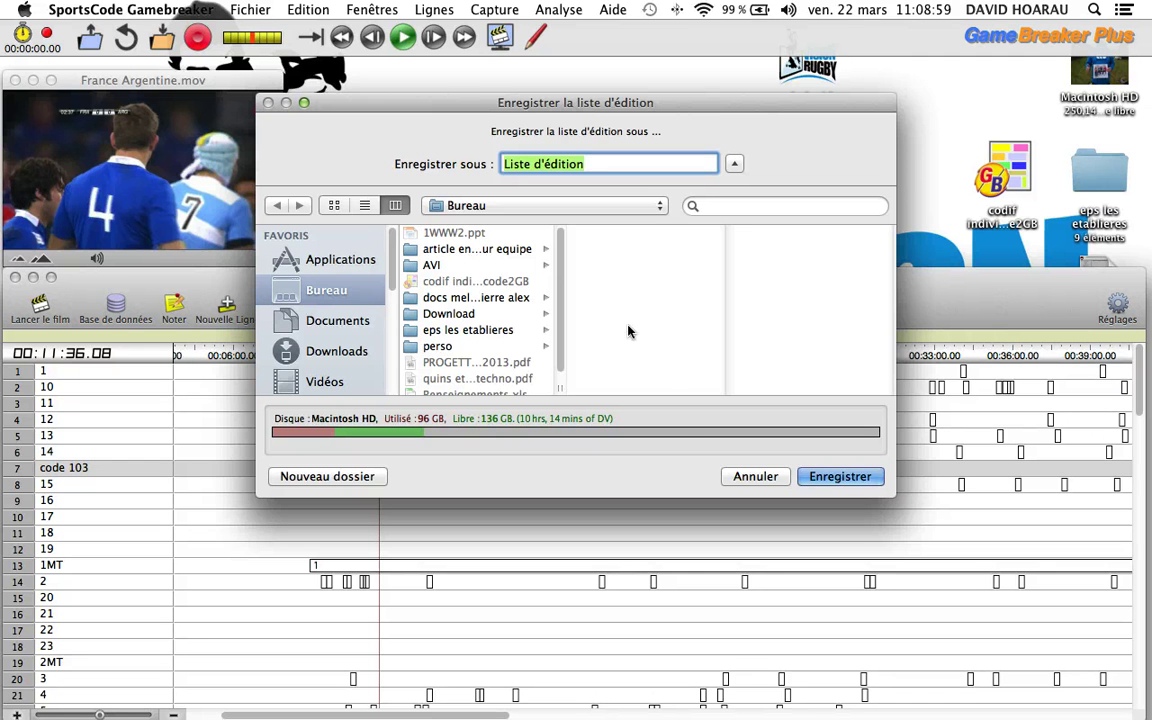
left_click(755, 477)
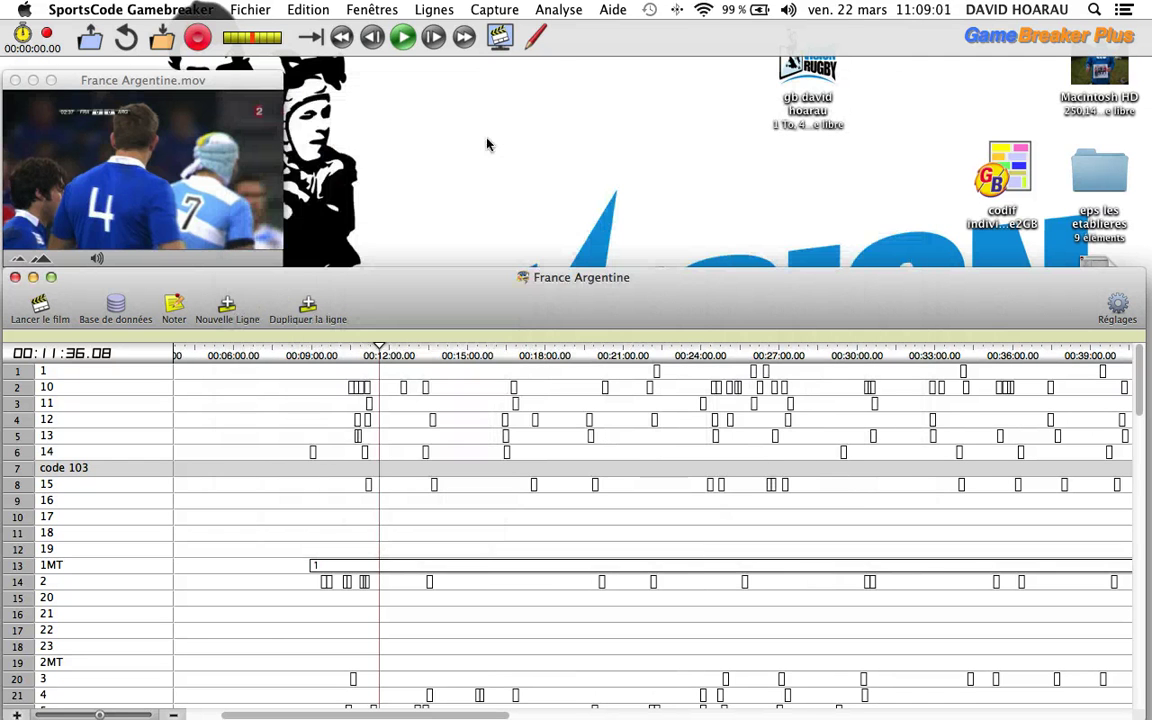
Export an instance frequency report covering all rows (Toutes les Lignes) to the output window (Fenêtre de sortie)
left_click(251, 10)
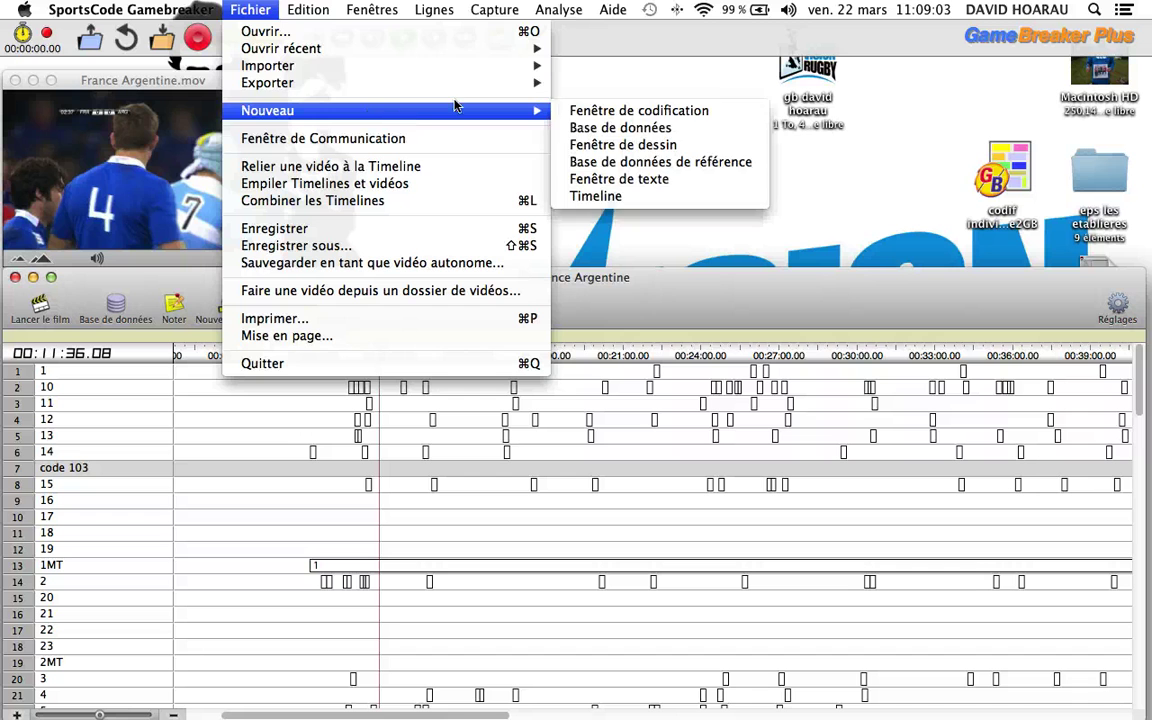
mouse_move(544, 93)
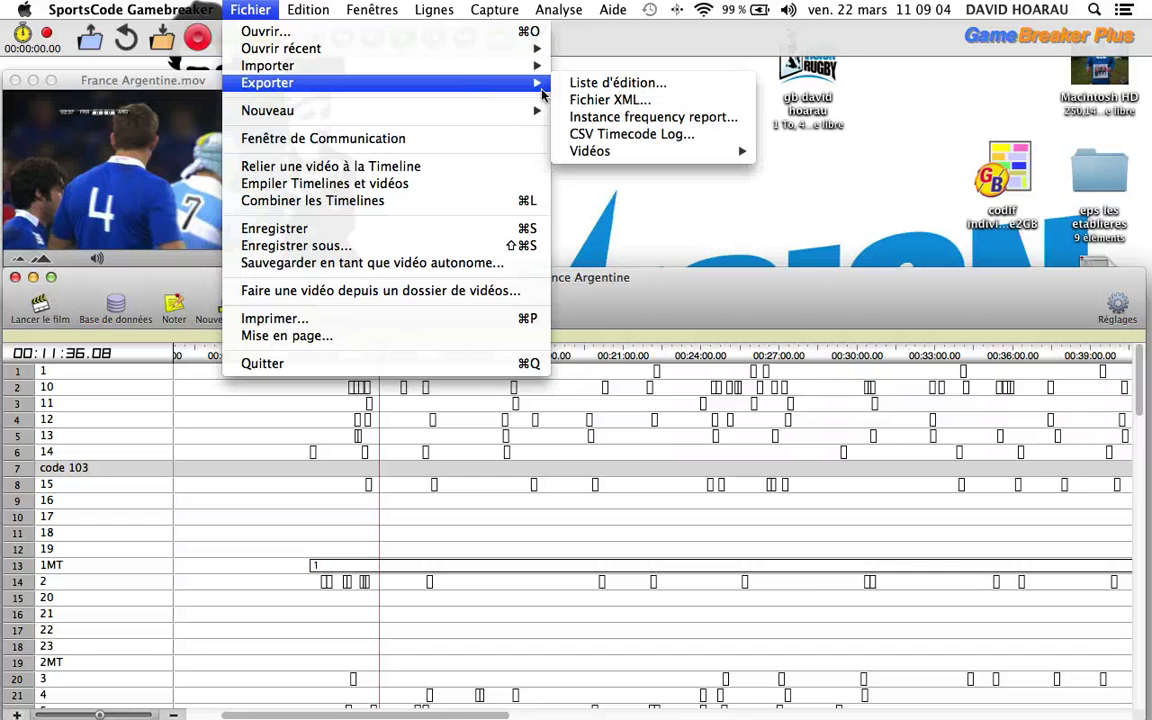
left_click(636, 117)
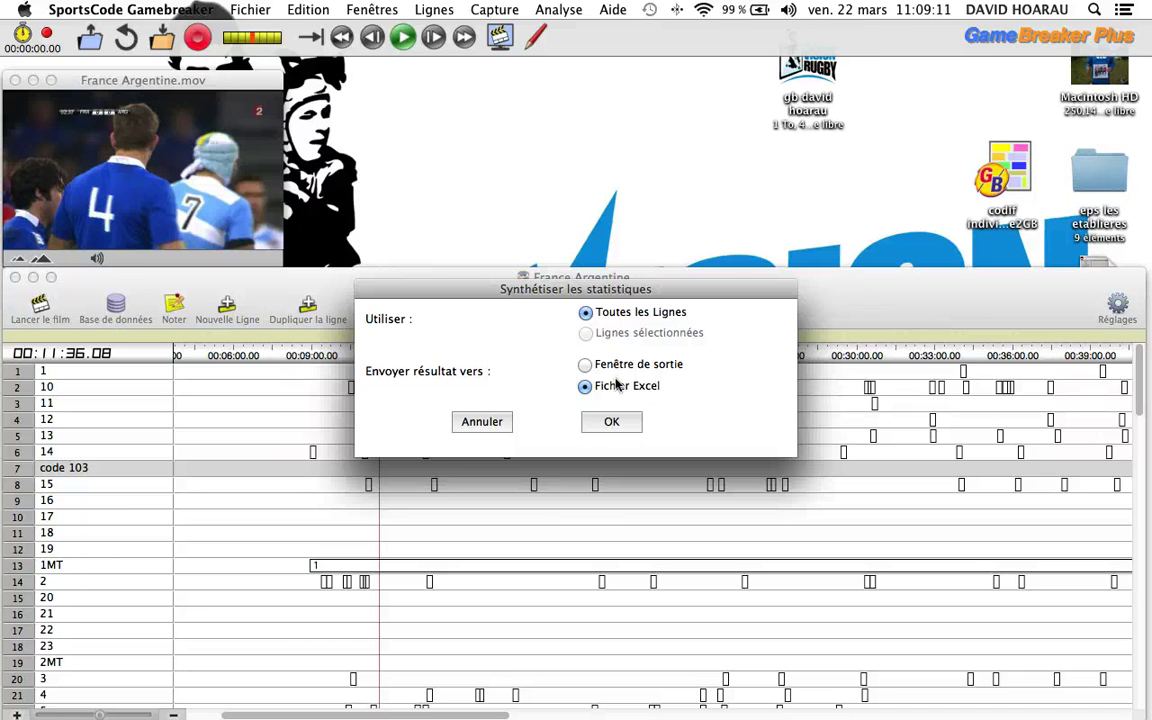
left_click(587, 367)
left_click(608, 423)
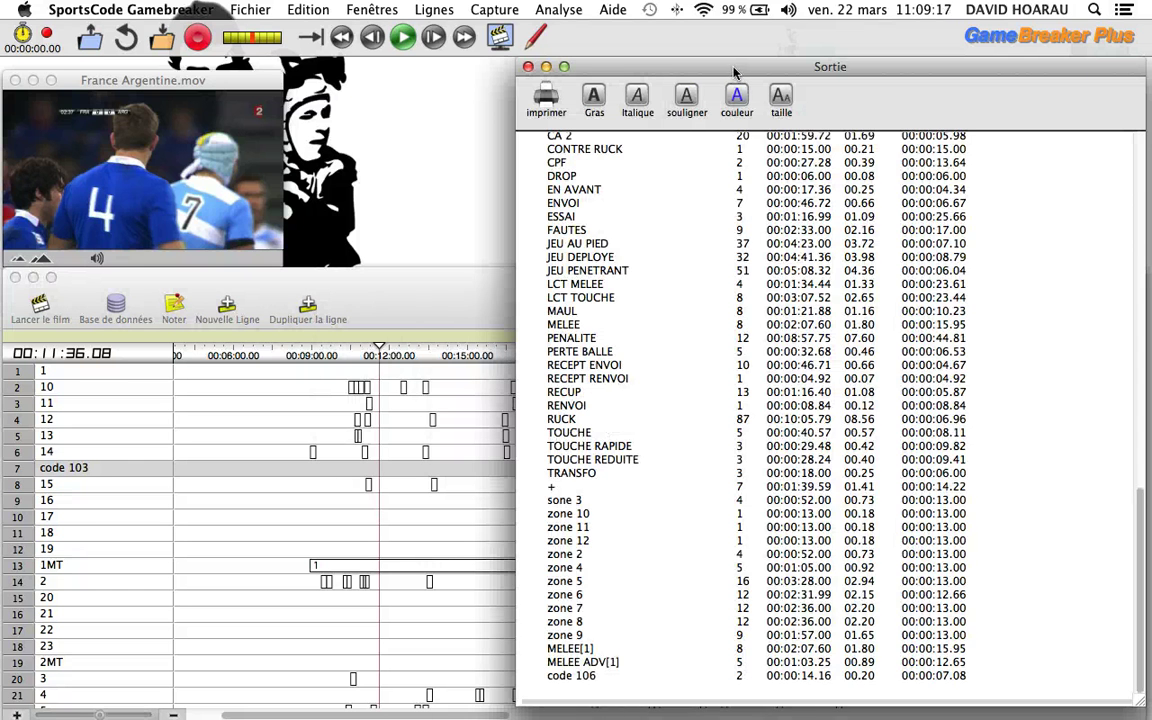
left_click_drag(734, 73, 611, 73)
Review each row's count, total time, percentage and average time in the France Argentine statistics report, and close the report
scroll(628, 357, "up", 10)
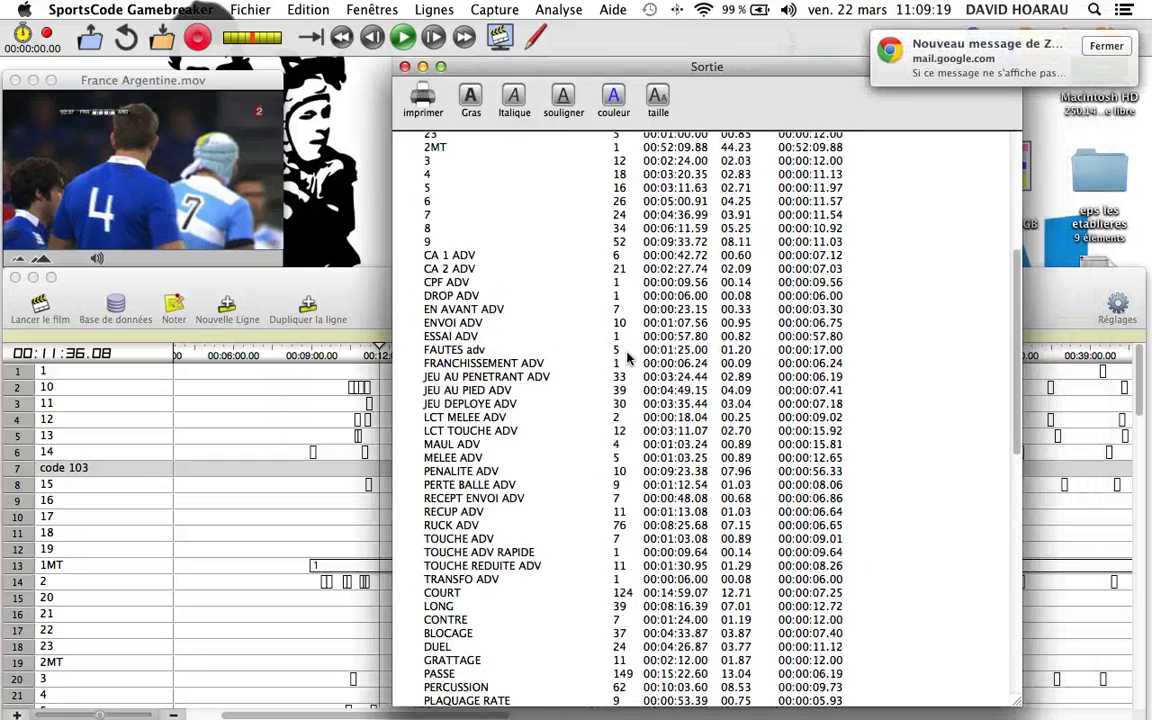
scroll(628, 357, "up", 10)
scroll(628, 357, "down", 20)
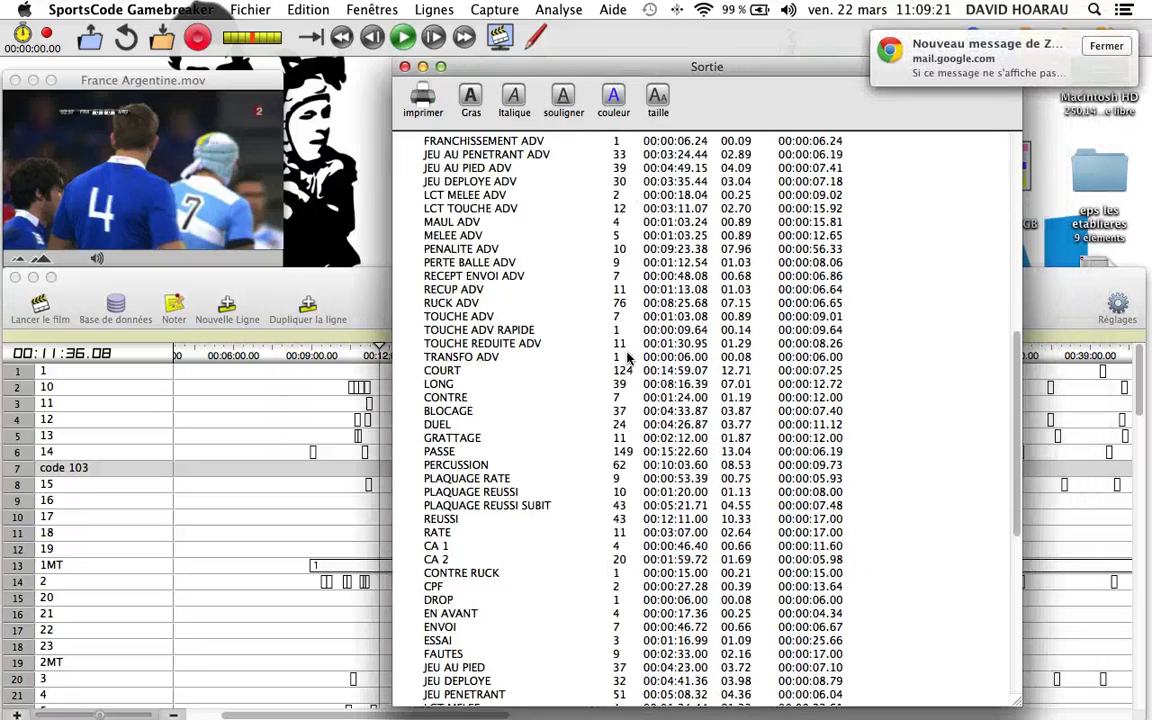
scroll(628, 357, "up", 15)
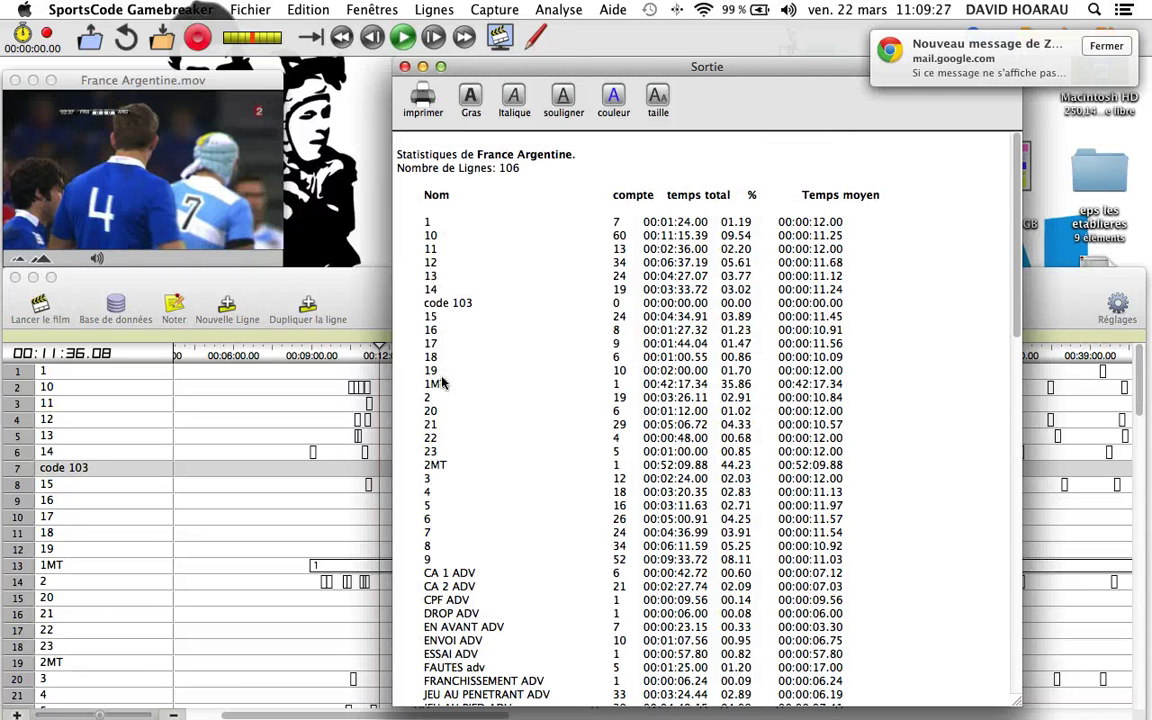
scroll(527, 490, "down", 5)
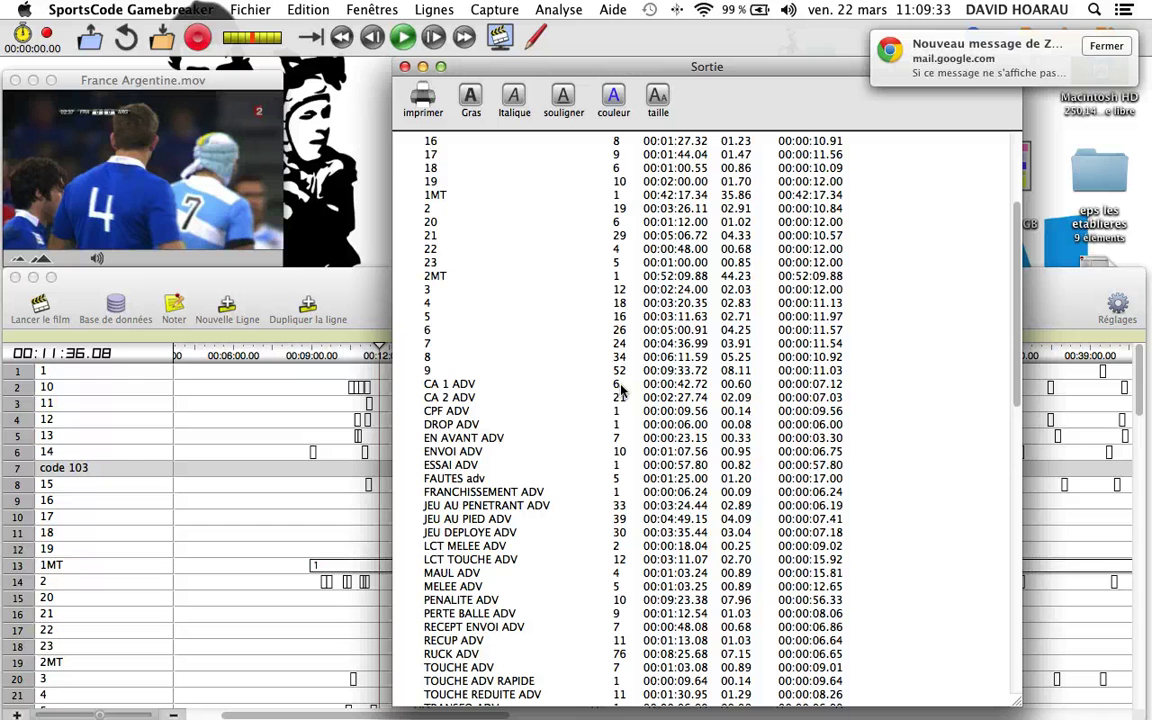
scroll(706, 391, "up", 5)
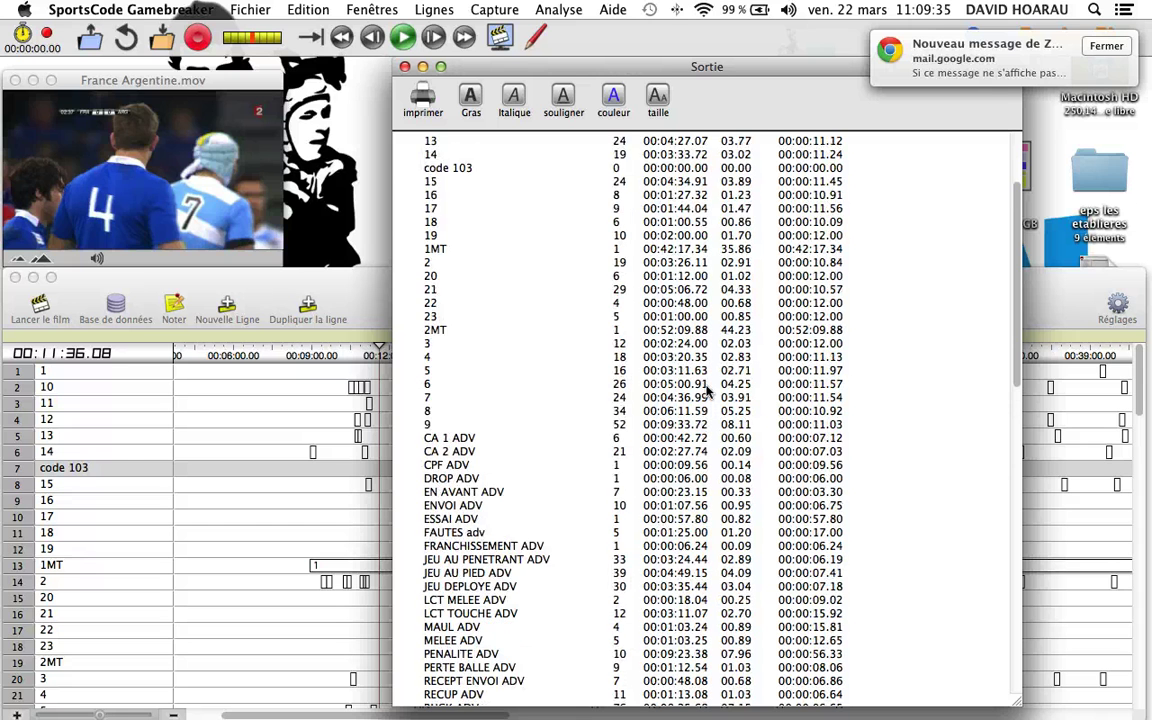
scroll(706, 391, "down", 5)
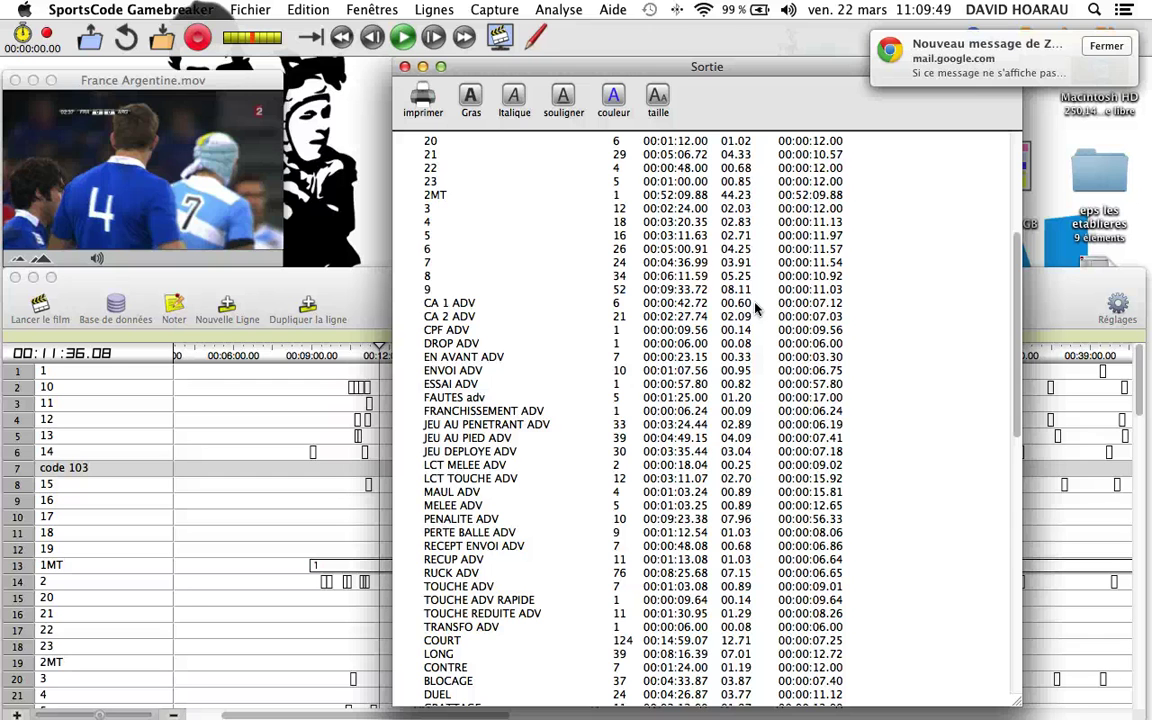
scroll(563, 452, "down", 2)
scroll(633, 453, "up", 3)
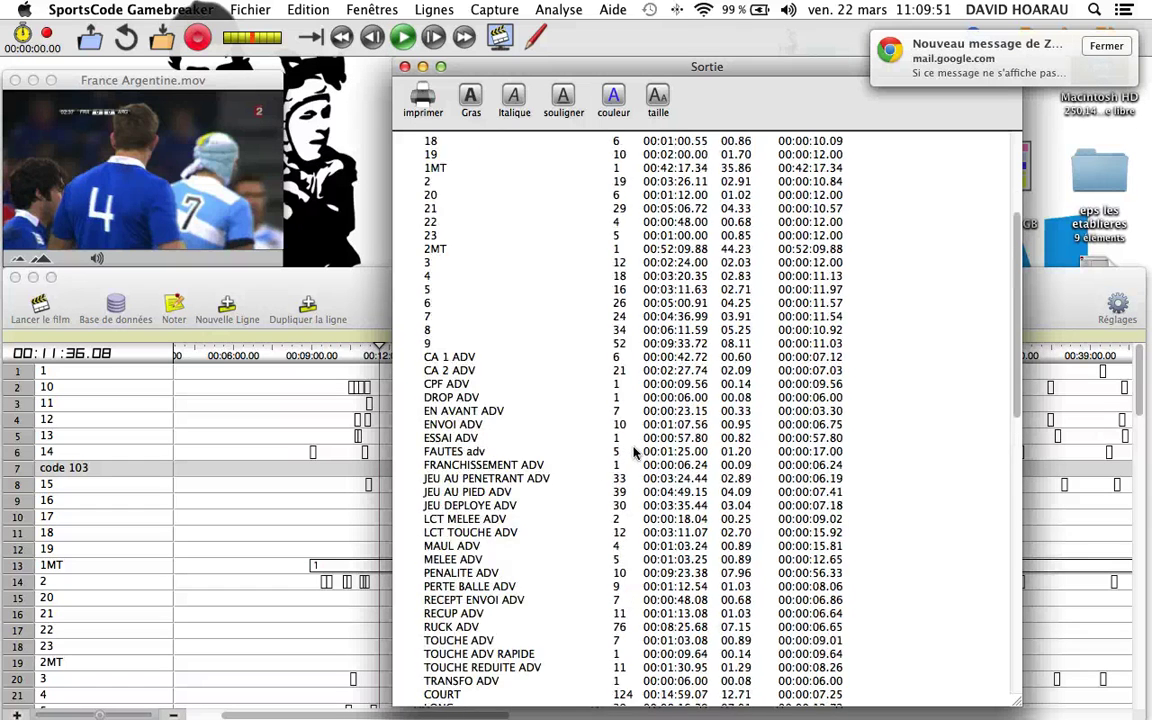
scroll(633, 453, "up", 5)
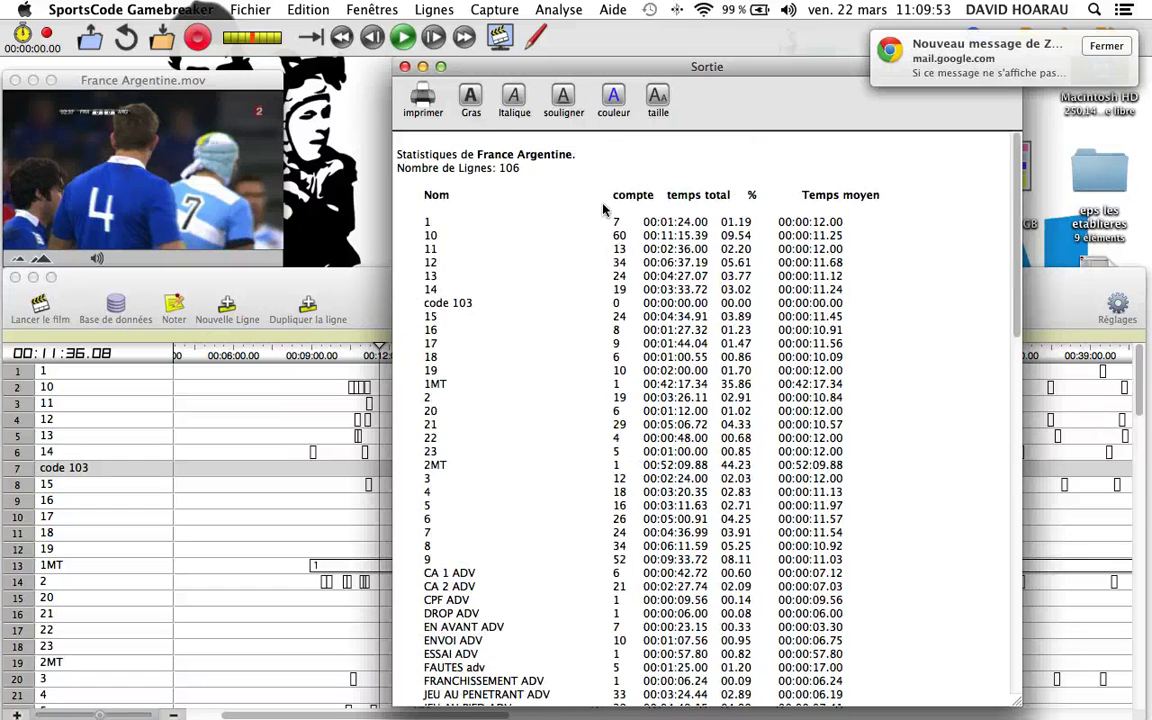
scroll(591, 257, "down", 2)
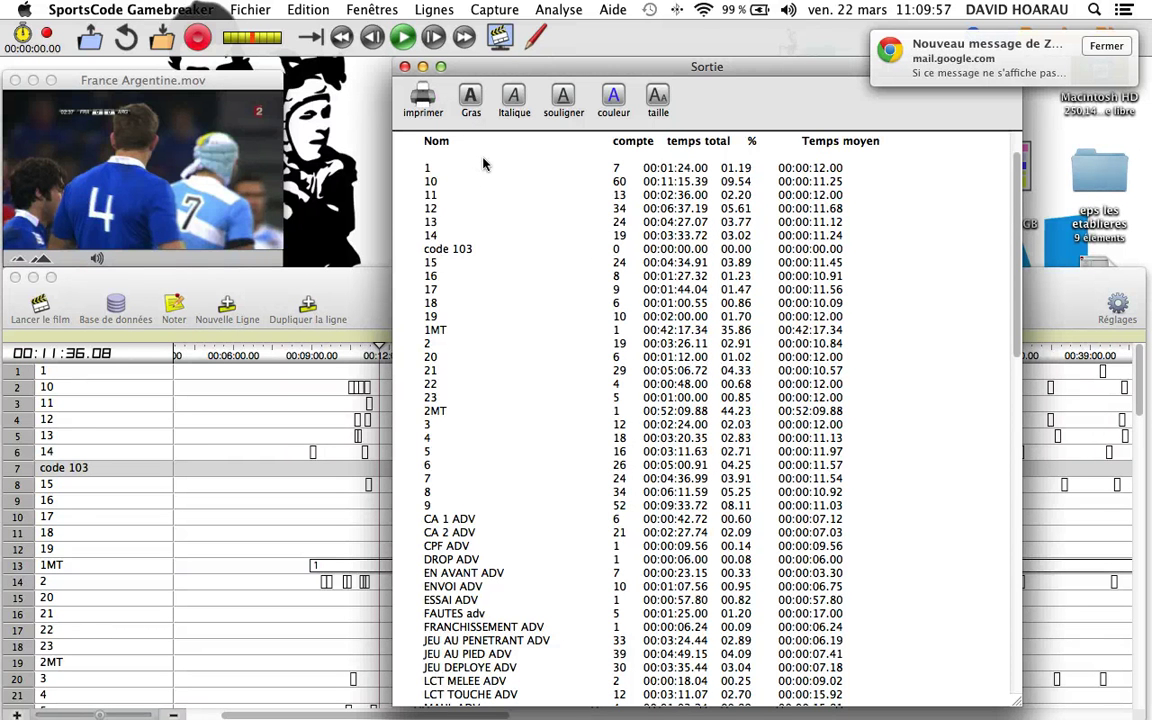
scroll(553, 450, "down", 8)
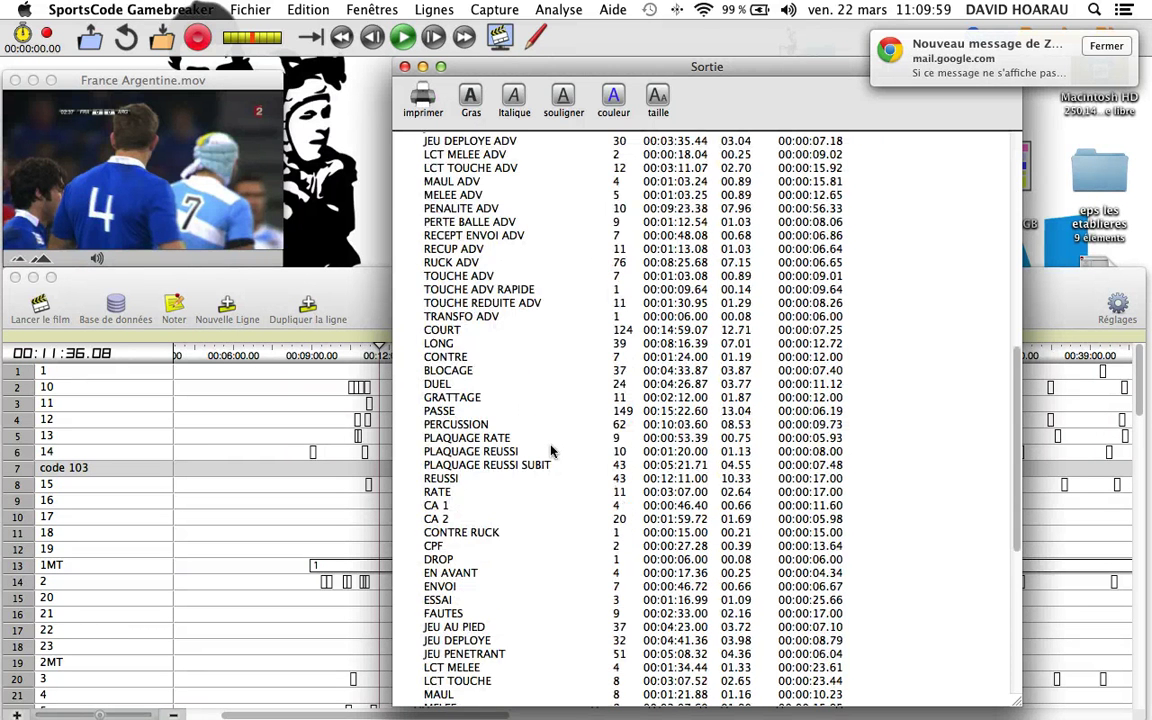
scroll(545, 400, "down", 6)
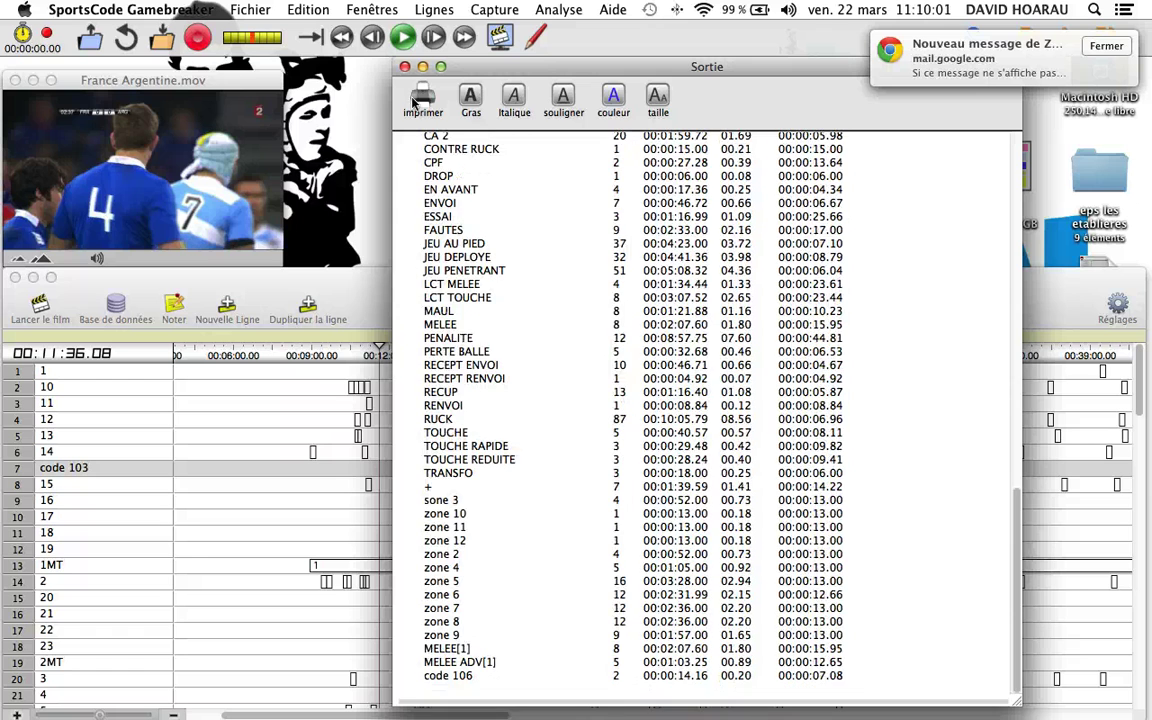
left_click(405, 67)
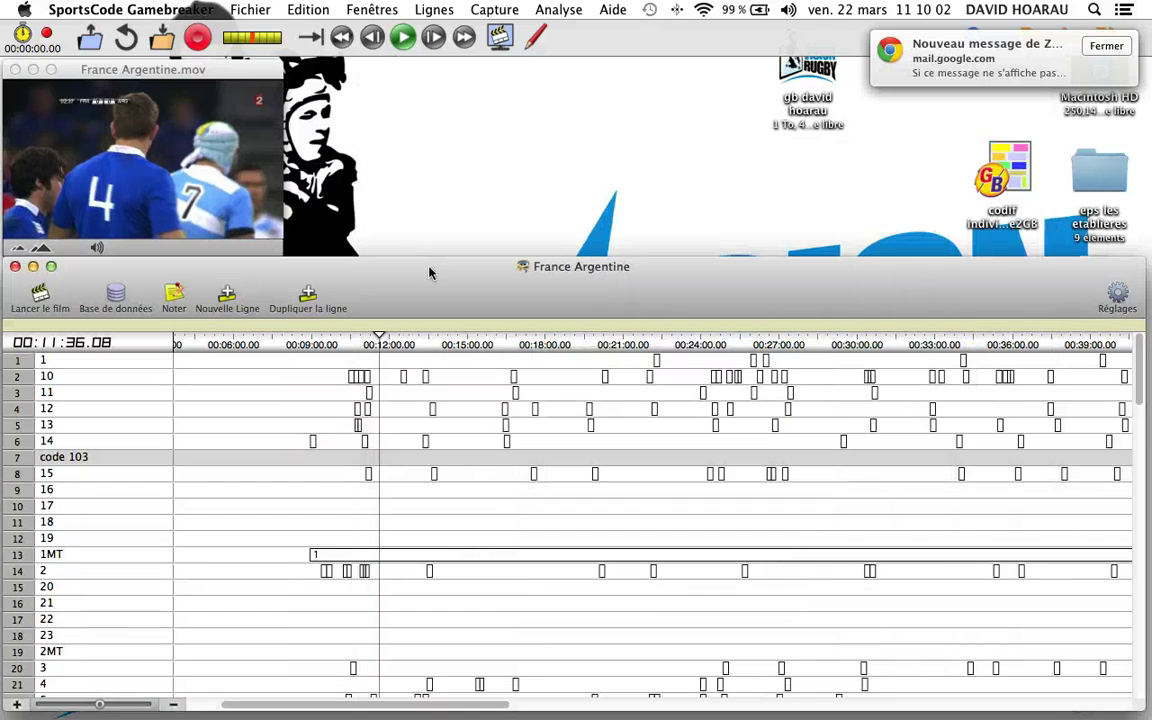
Select the timeline rows ENVOI, PENALITE, RENVOI, TOUCHE and TOUCHE RAPIDE together
left_click_drag(430, 270, 440, 140)
scroll(449, 385, "down", 10)
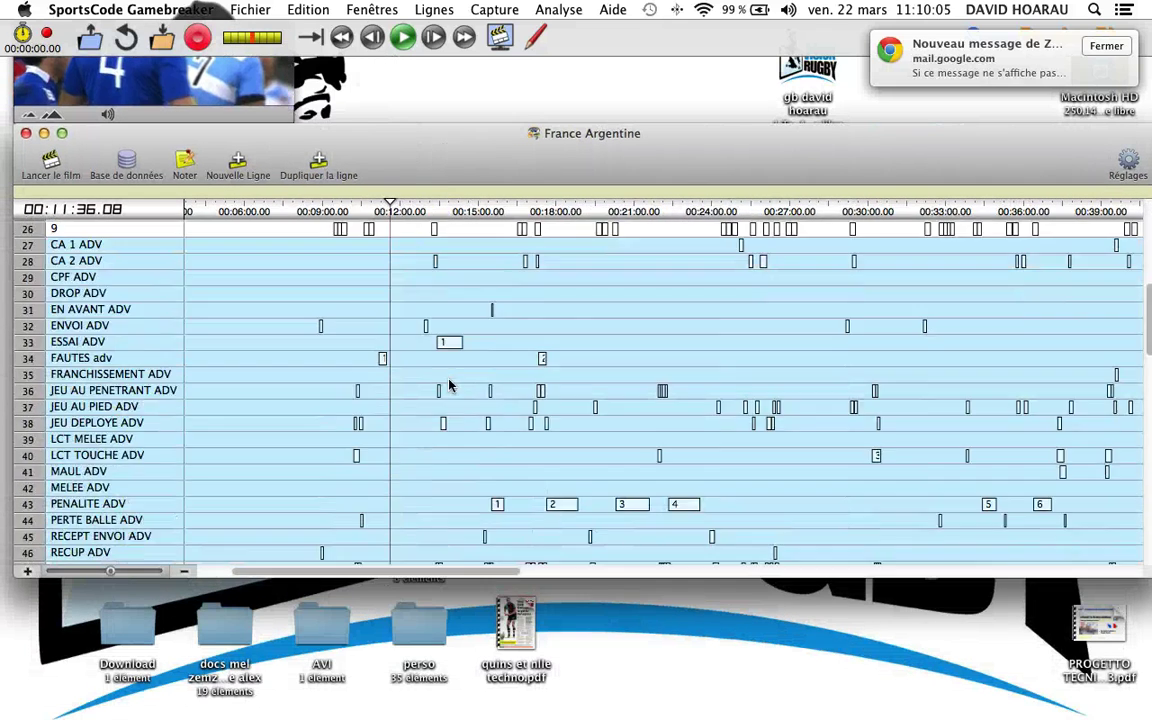
scroll(449, 385, "down", 5)
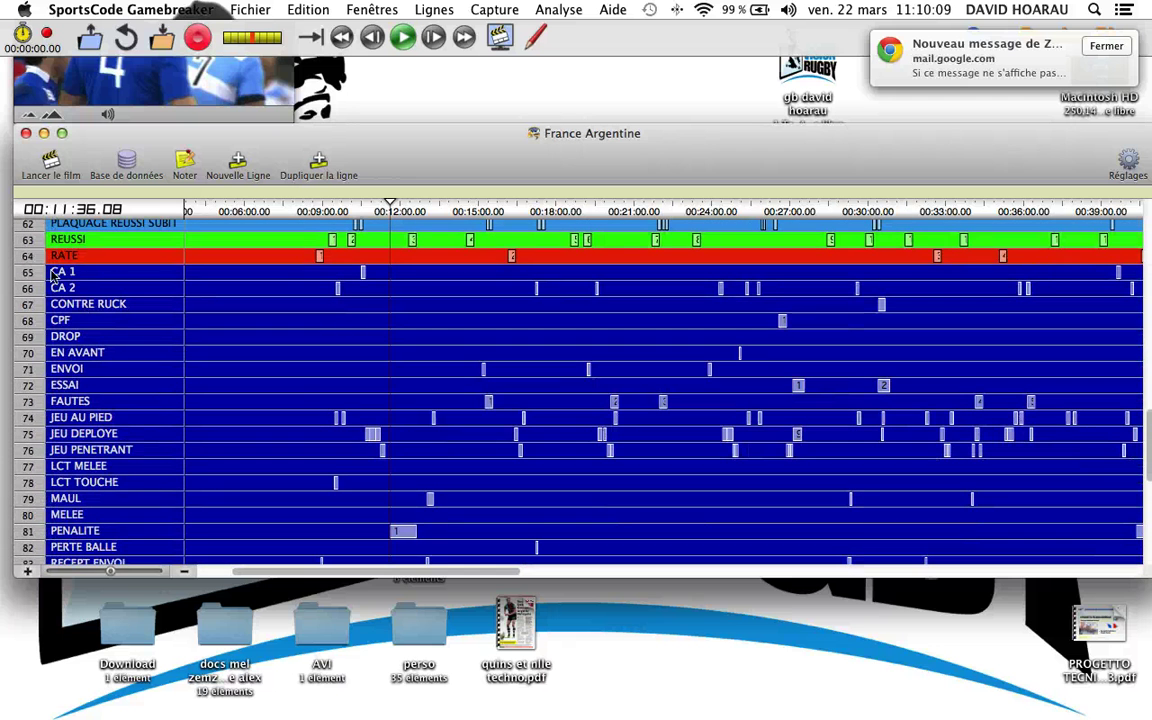
left_click(29, 370)
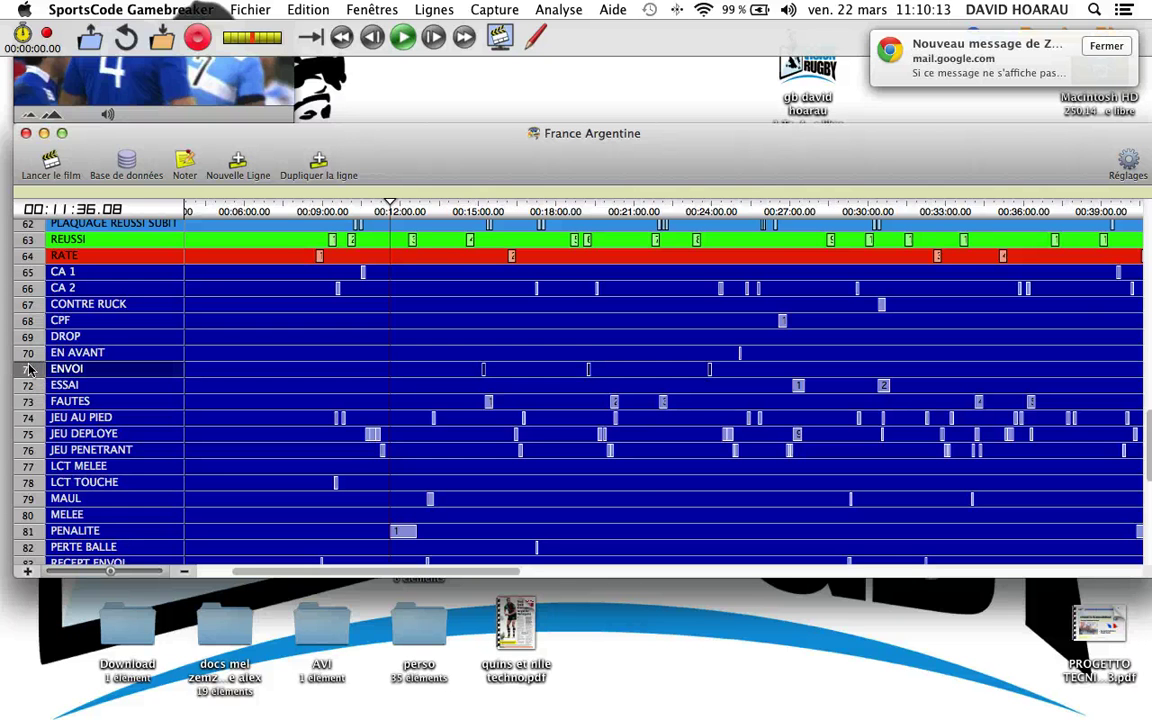
key("super")
left_click(30, 532)
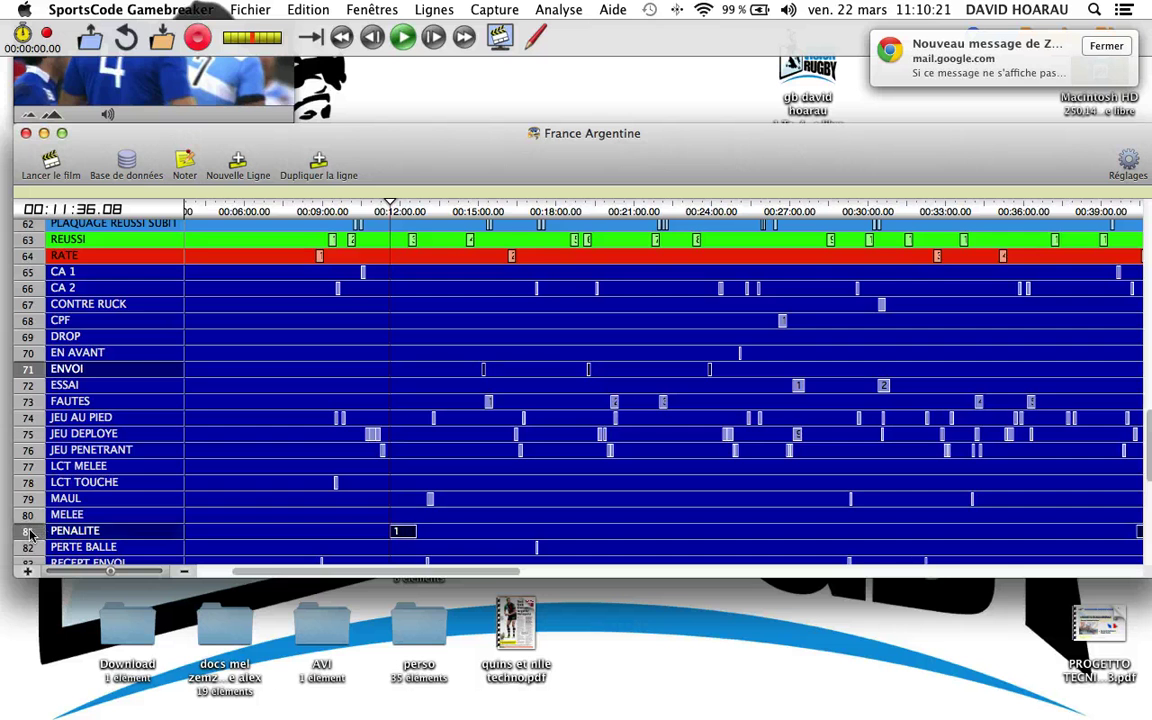
scroll(30, 532, "down", 5)
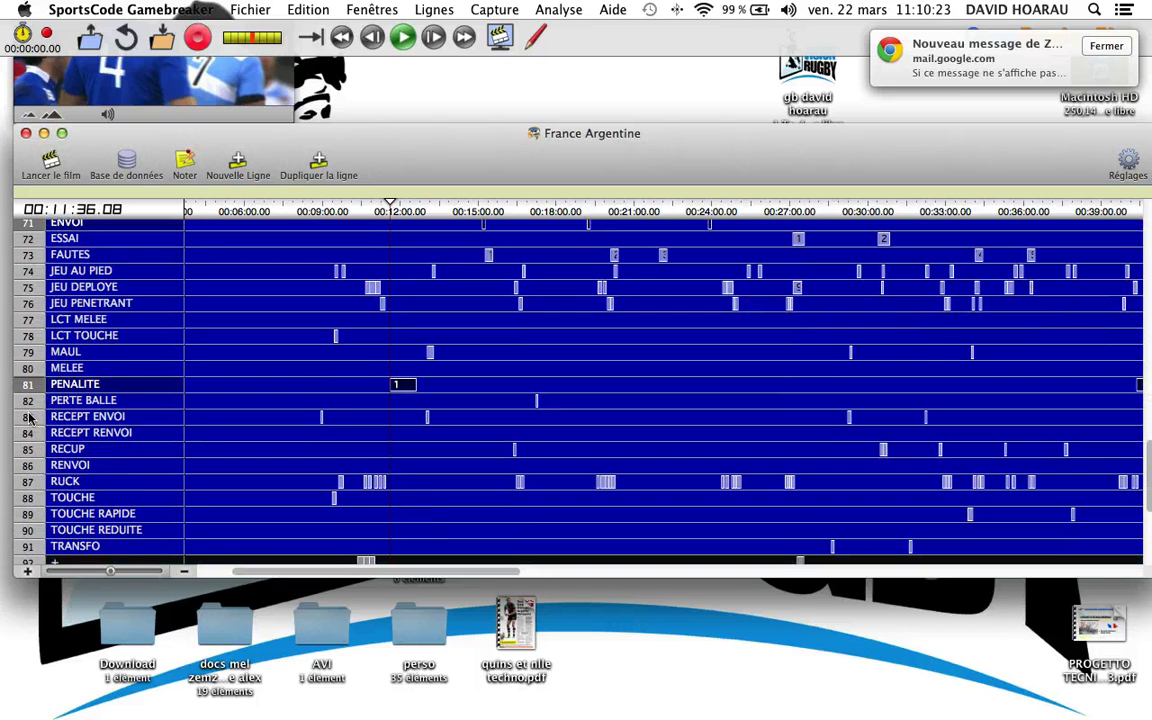
left_click(34, 466)
left_click(38, 500)
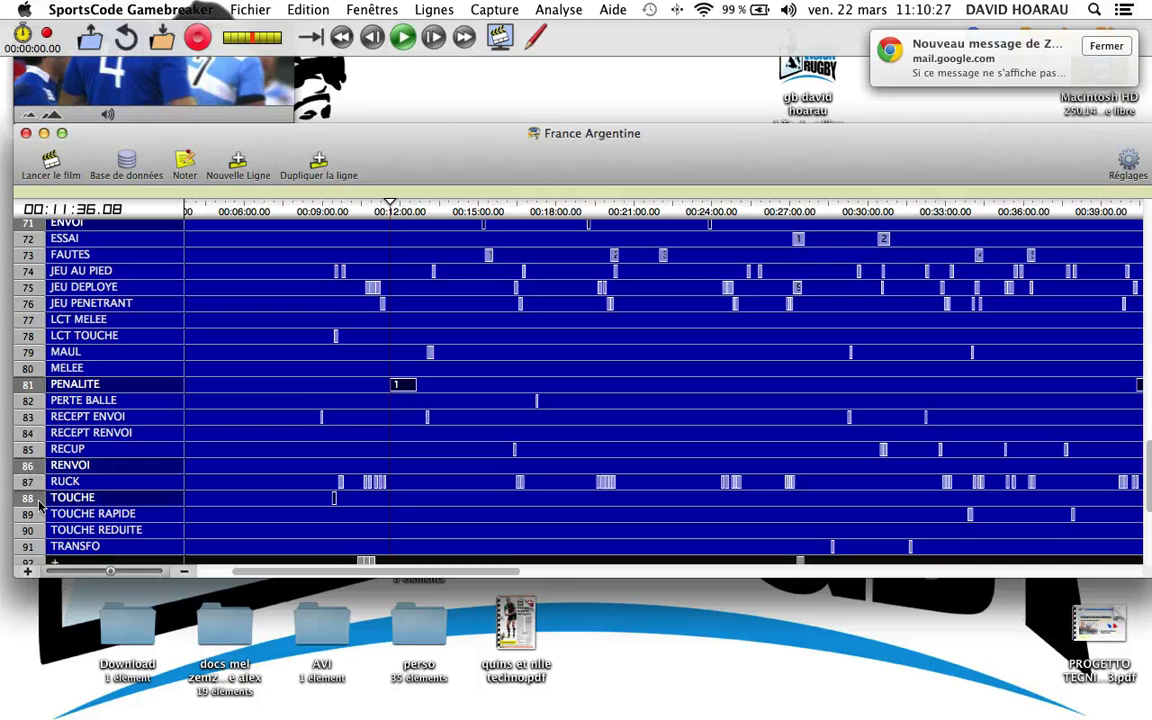
left_click(38, 516)
scroll(90, 505, "down", 3)
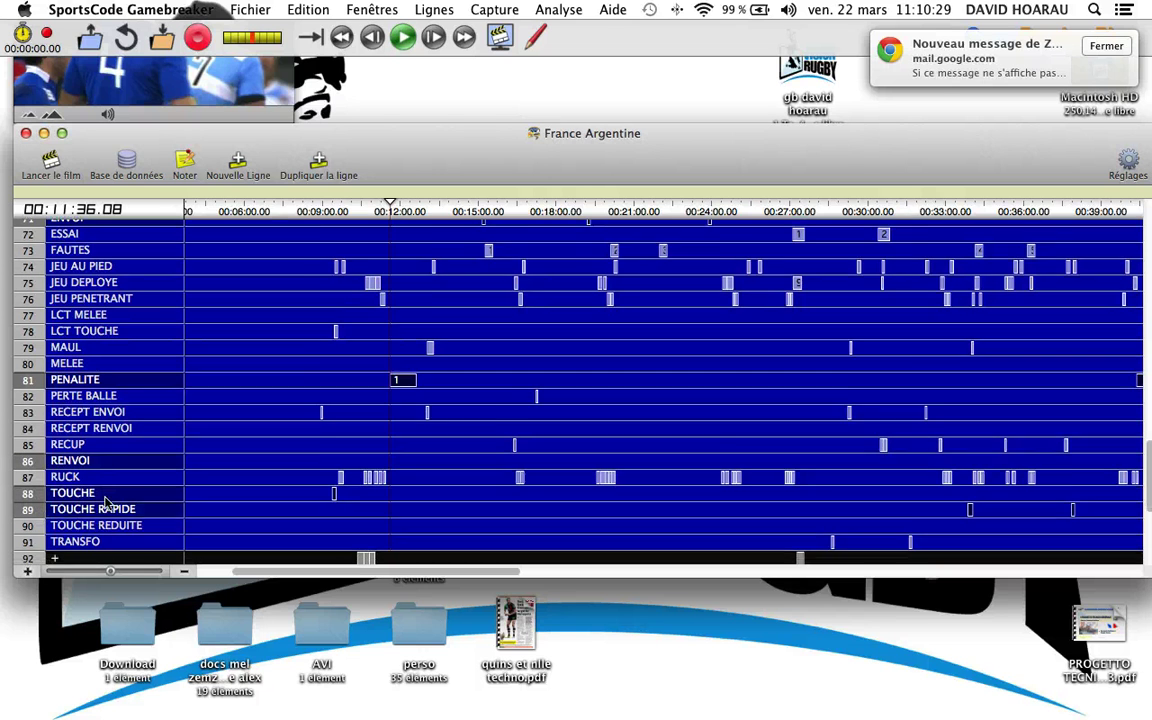
left_click(250, 9)
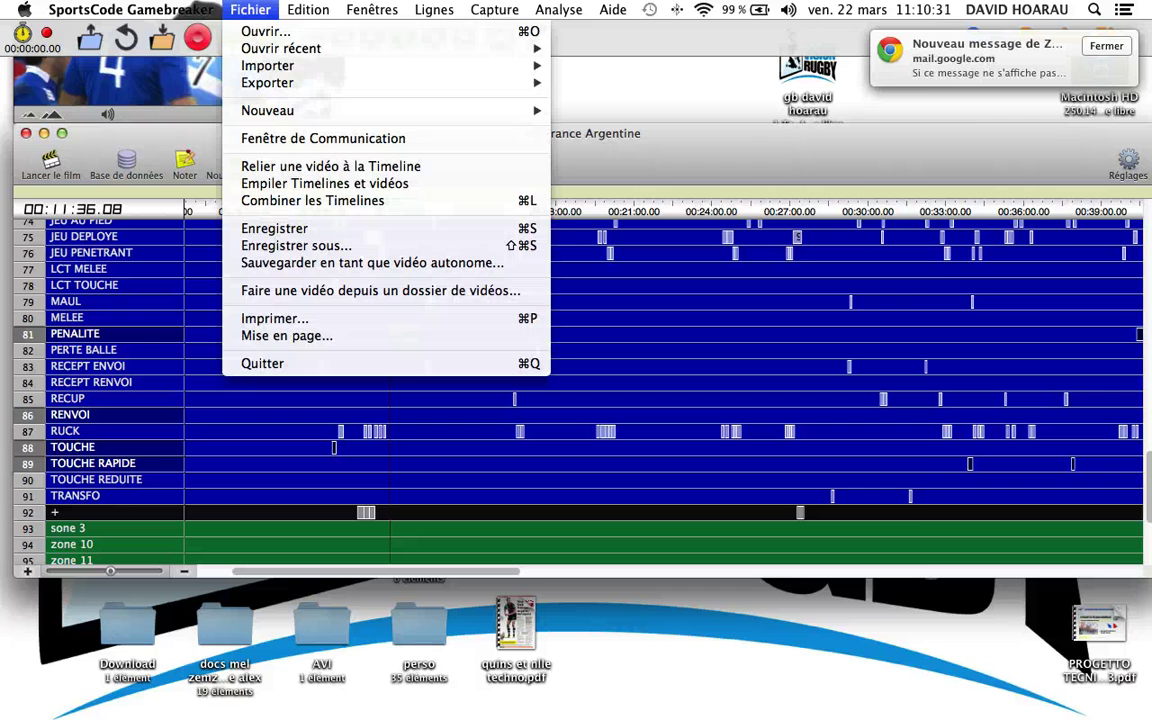
mouse_move(428, 88)
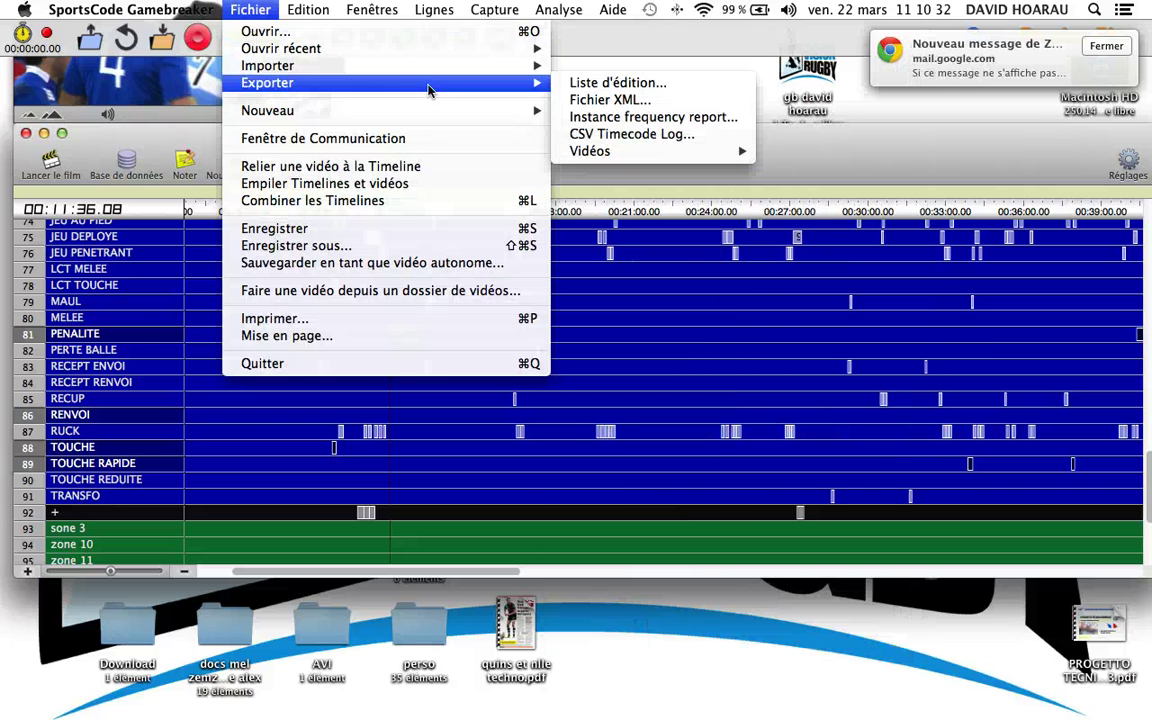
left_click(609, 135)
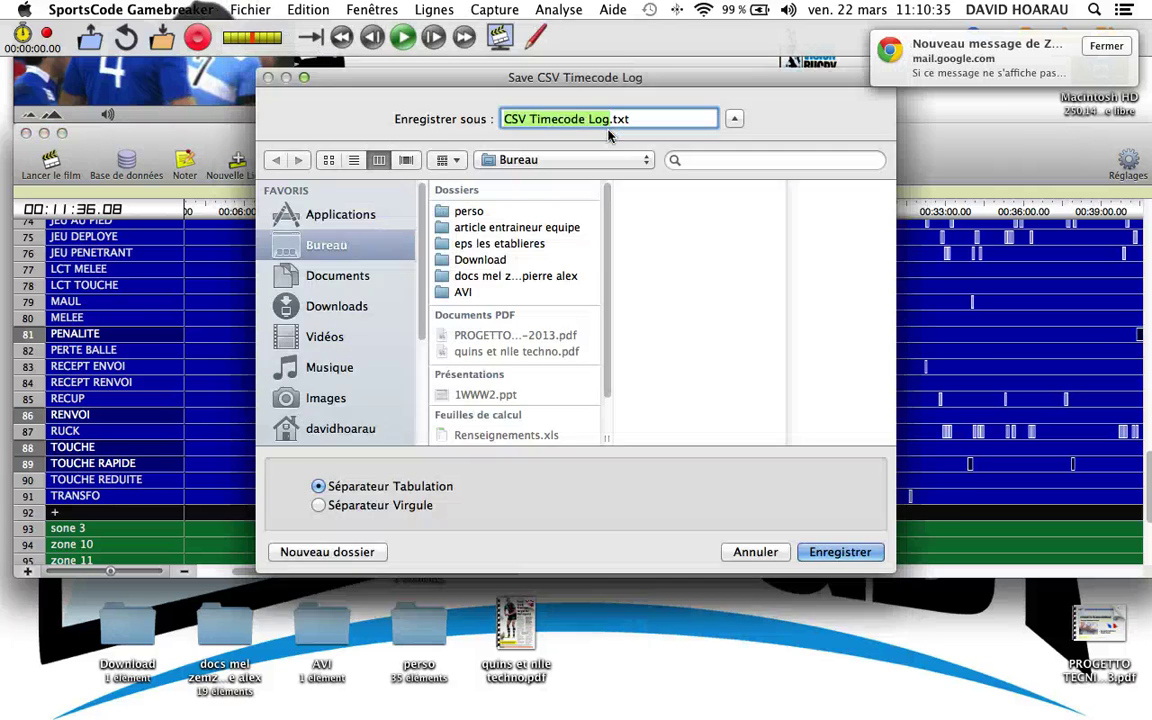
left_click(755, 552)
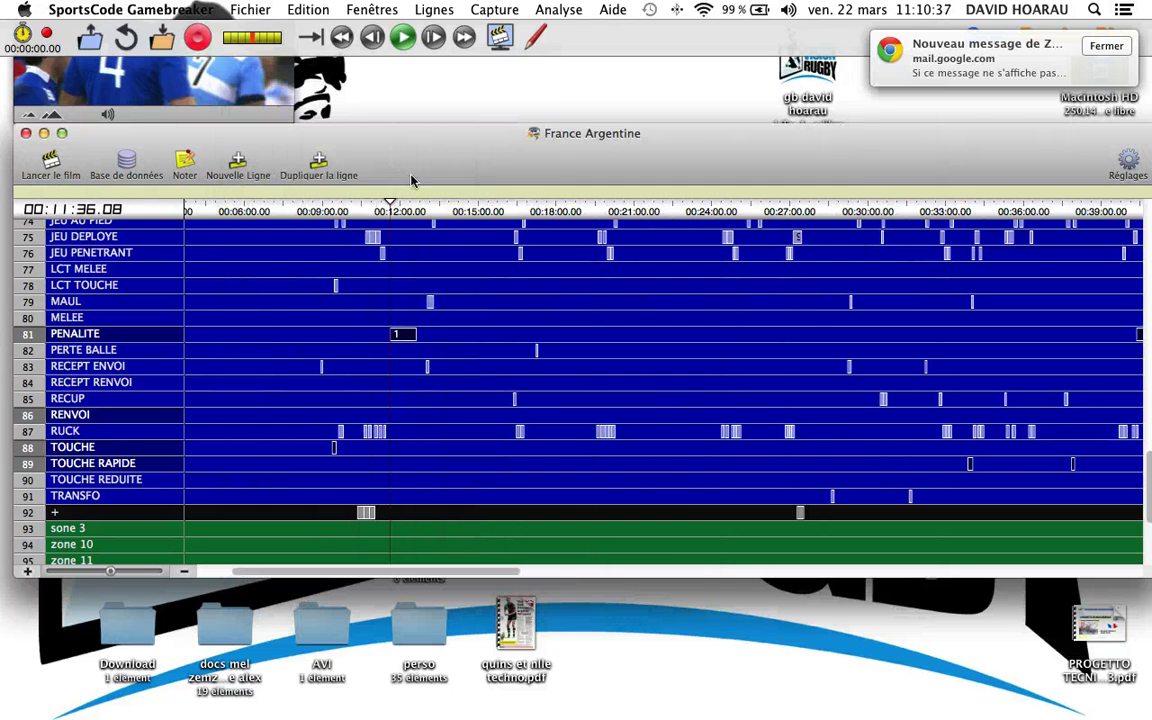
Export an instance frequency report for only the selected rows (Lignes sélectionnées) to the output window (Fenêtre de sortie), and close the report
left_click(250, 9)
mouse_move(318, 82)
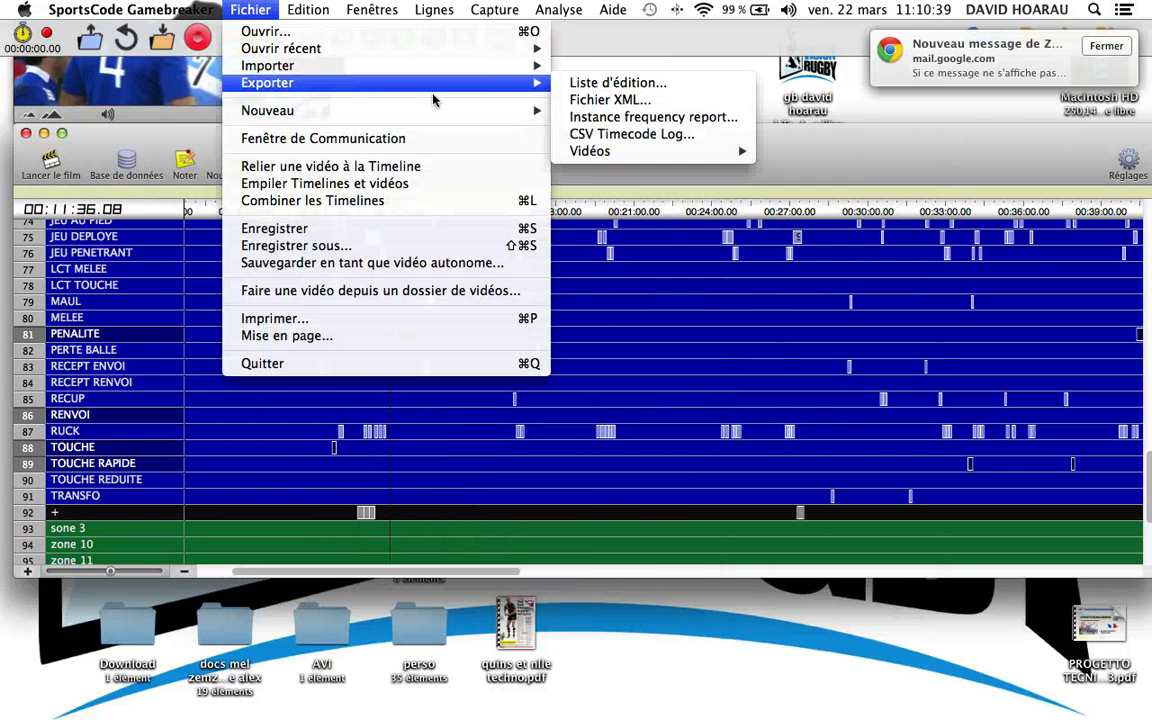
left_click(585, 118)
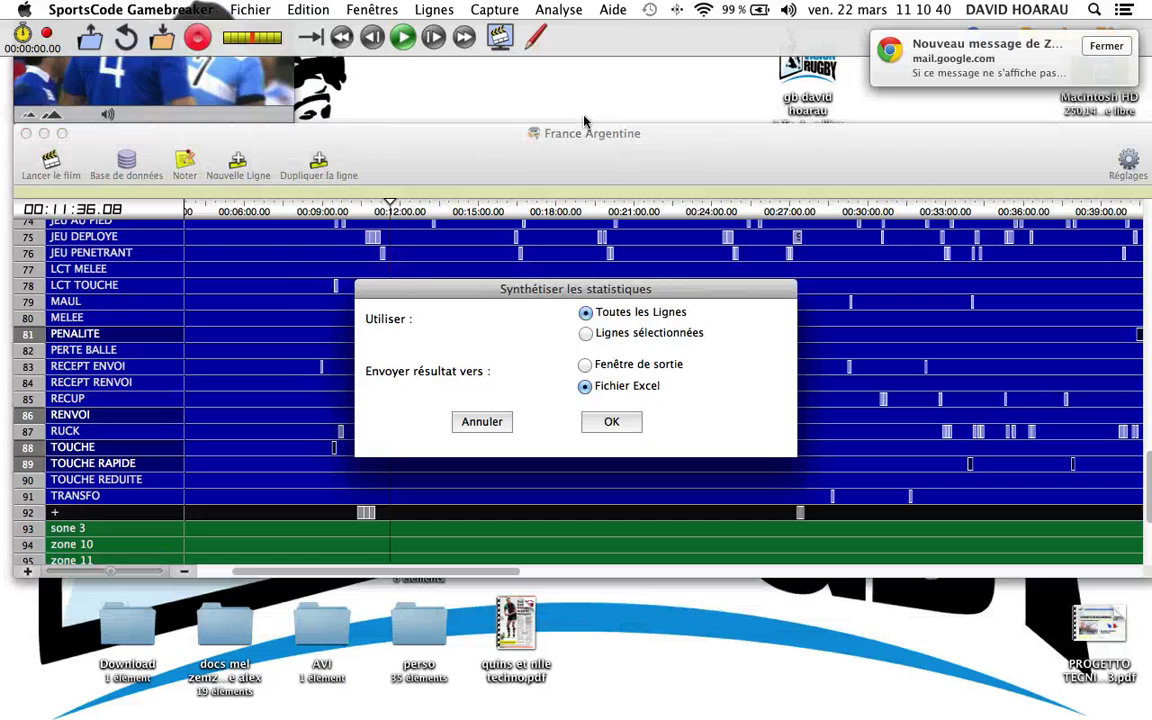
left_click(586, 334)
left_click(585, 364)
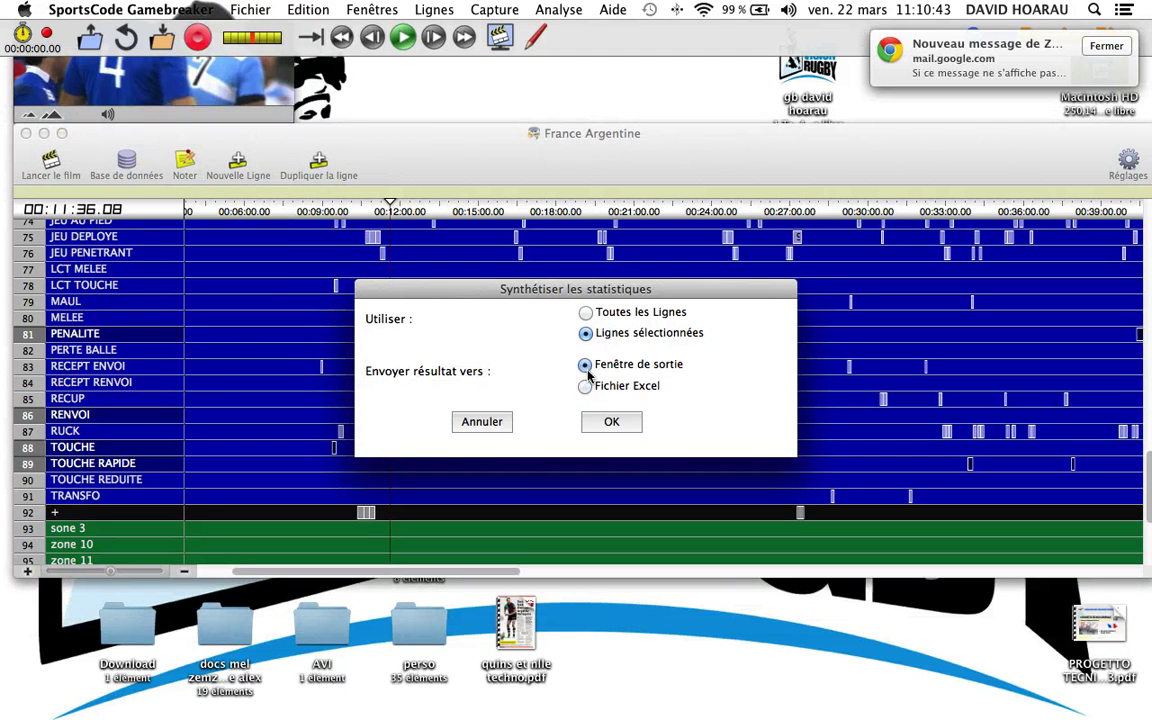
left_click(612, 421)
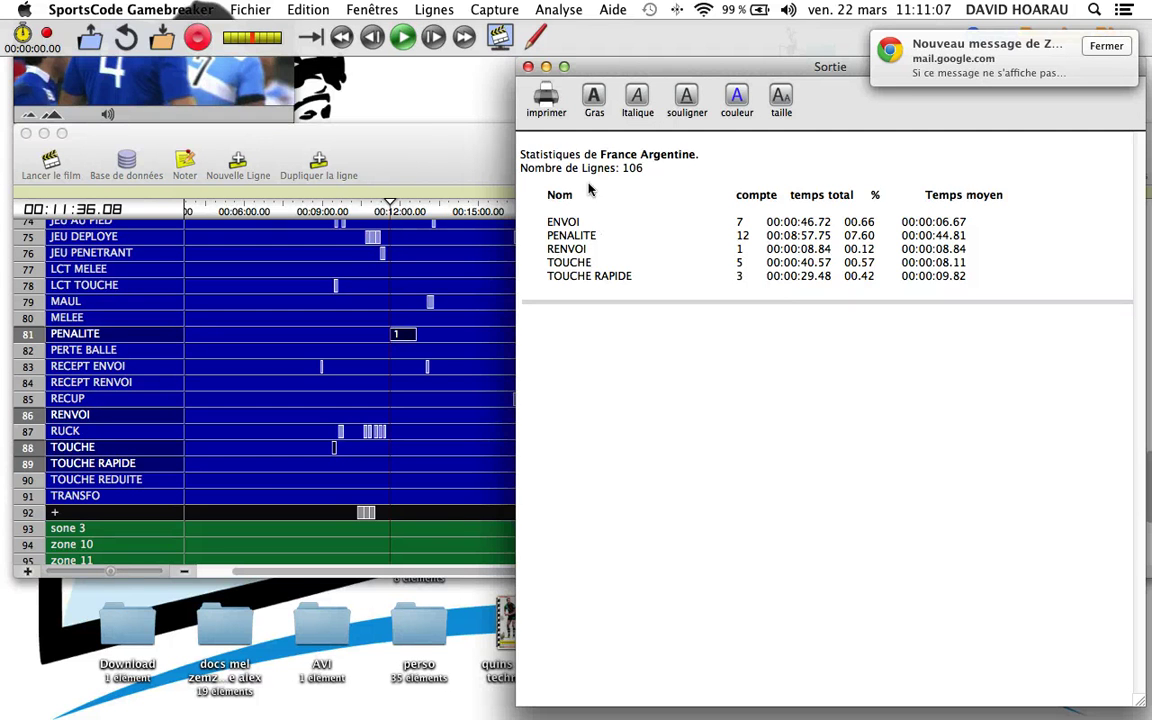
left_click(528, 67)
Export the timeline's edit list to the desktop (Bureau) under the name Liste d'édition
left_click(250, 9)
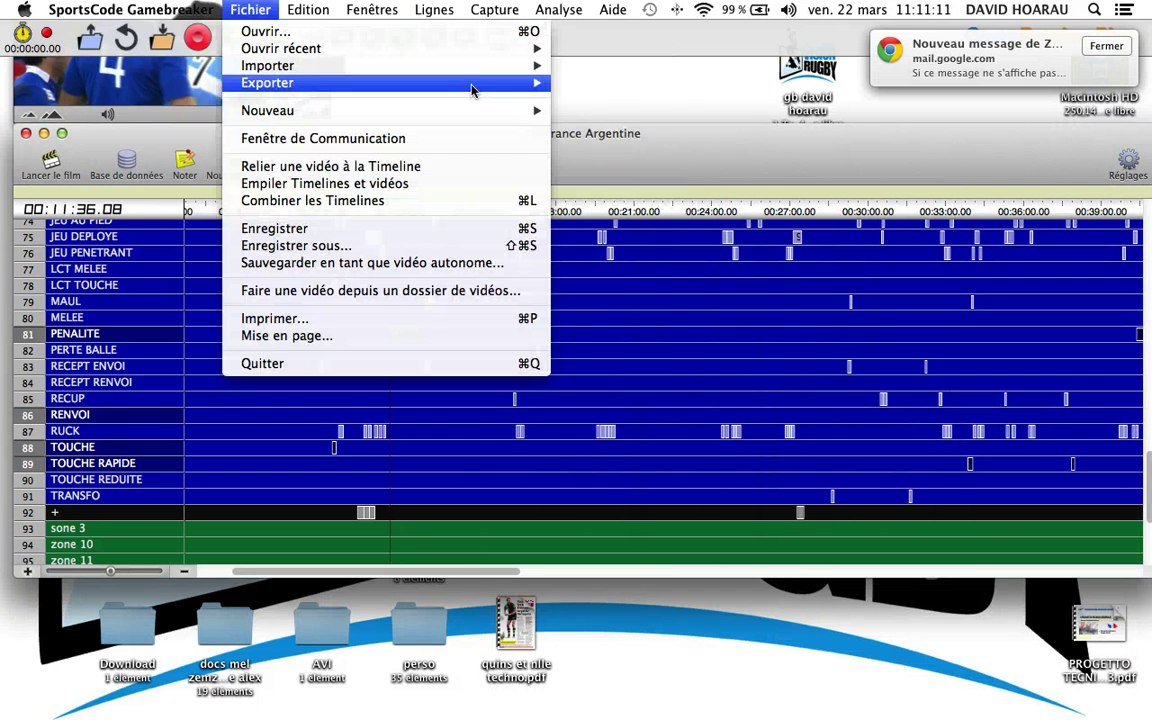
mouse_move(475, 88)
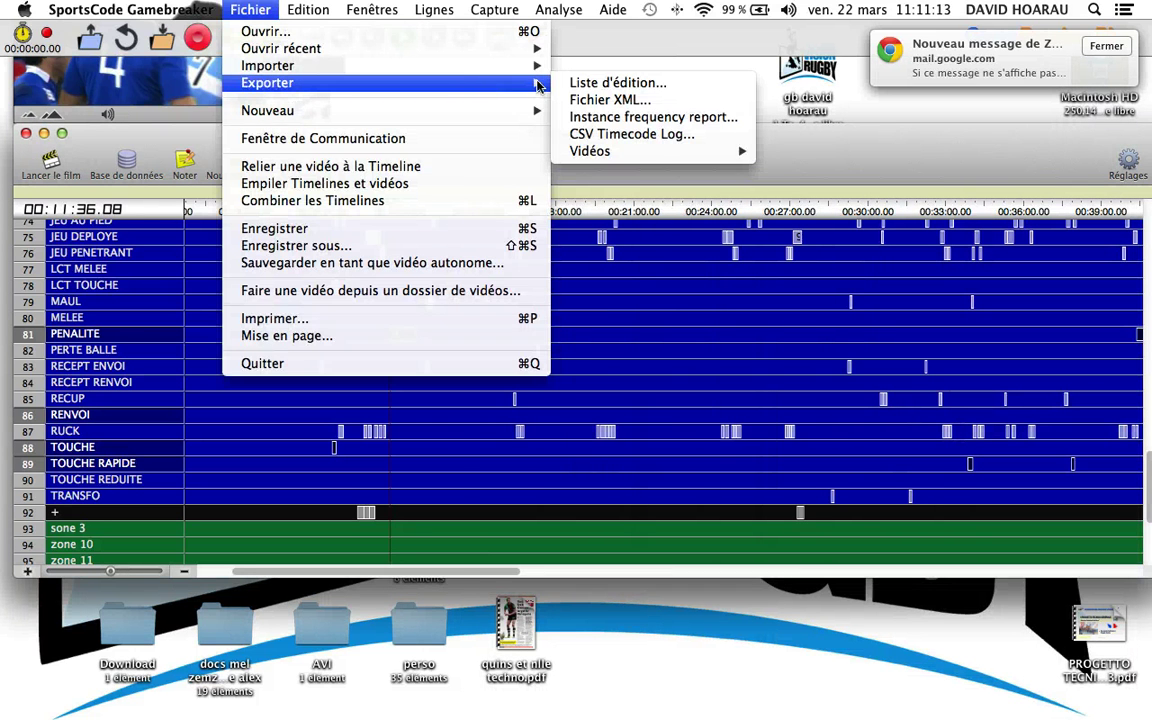
left_click(620, 86)
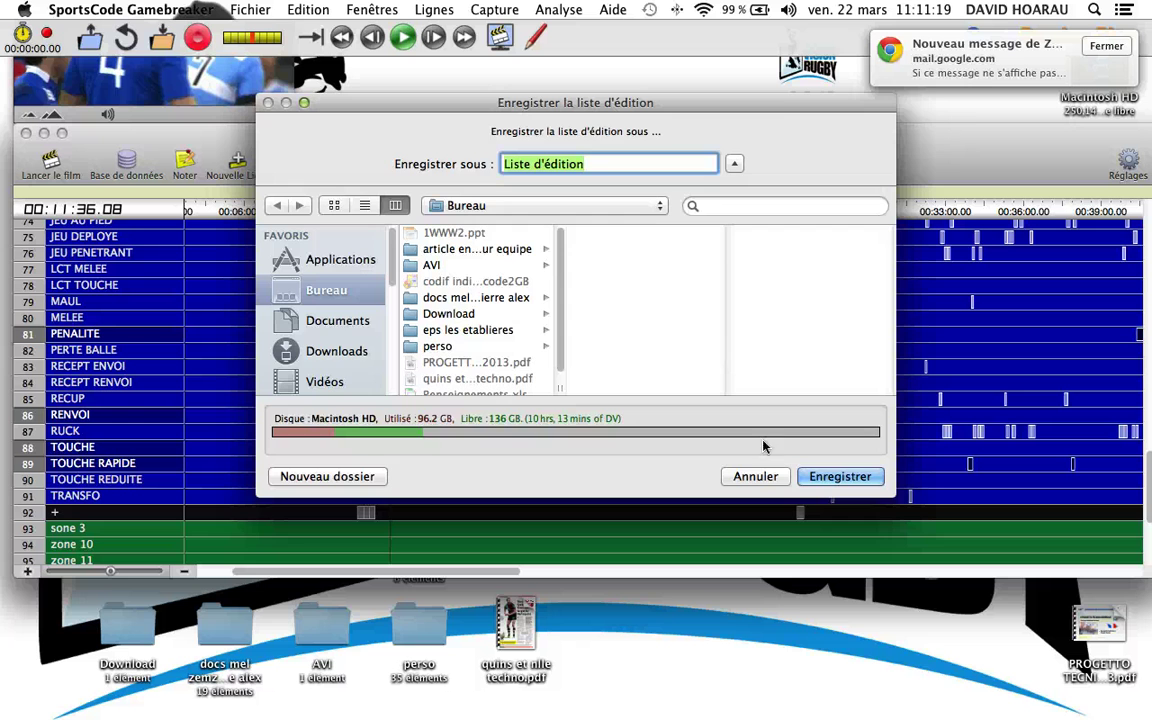
left_click(820, 477)
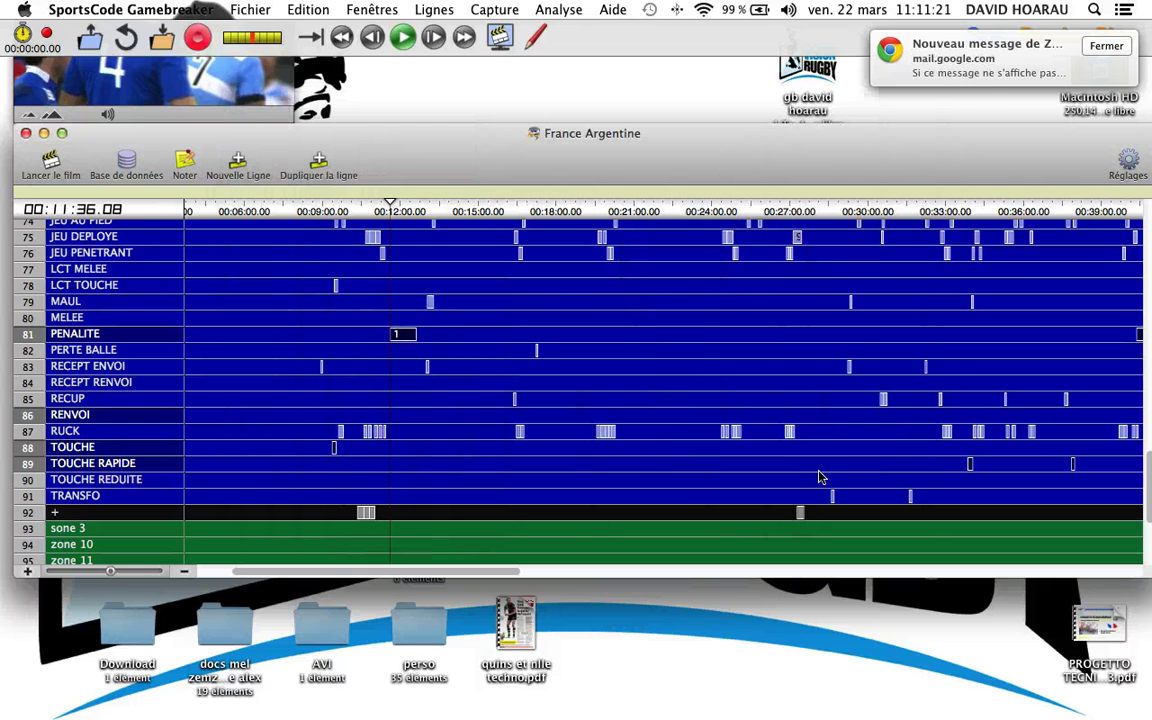
Move the France Argentine timeline window aside and open the exported Liste d'édition file from the desktop in Excel
left_click_drag(920, 163, 603, 533)
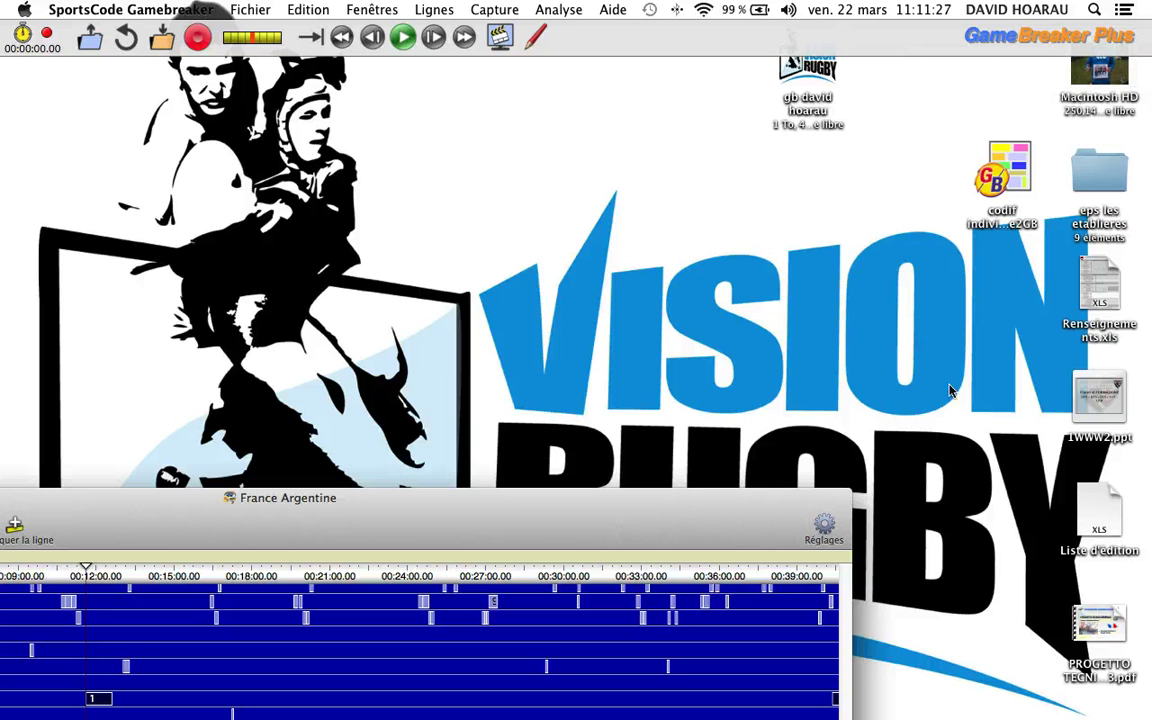
left_click(1096, 504)
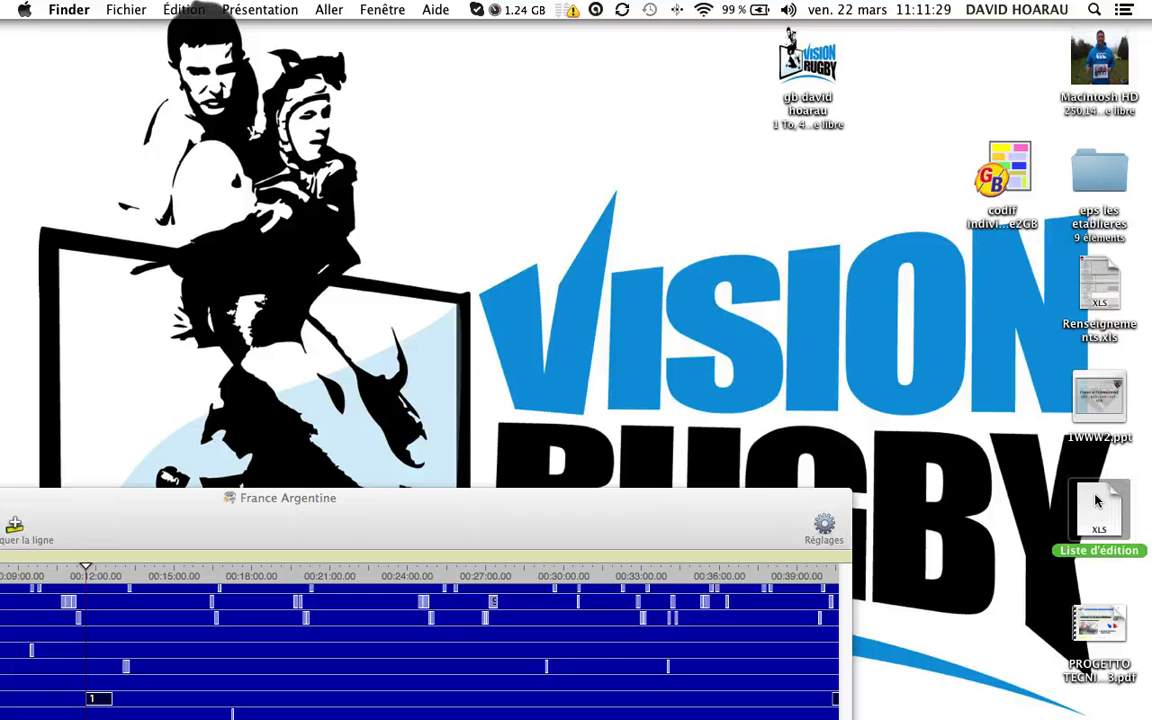
double_click(1096, 502)
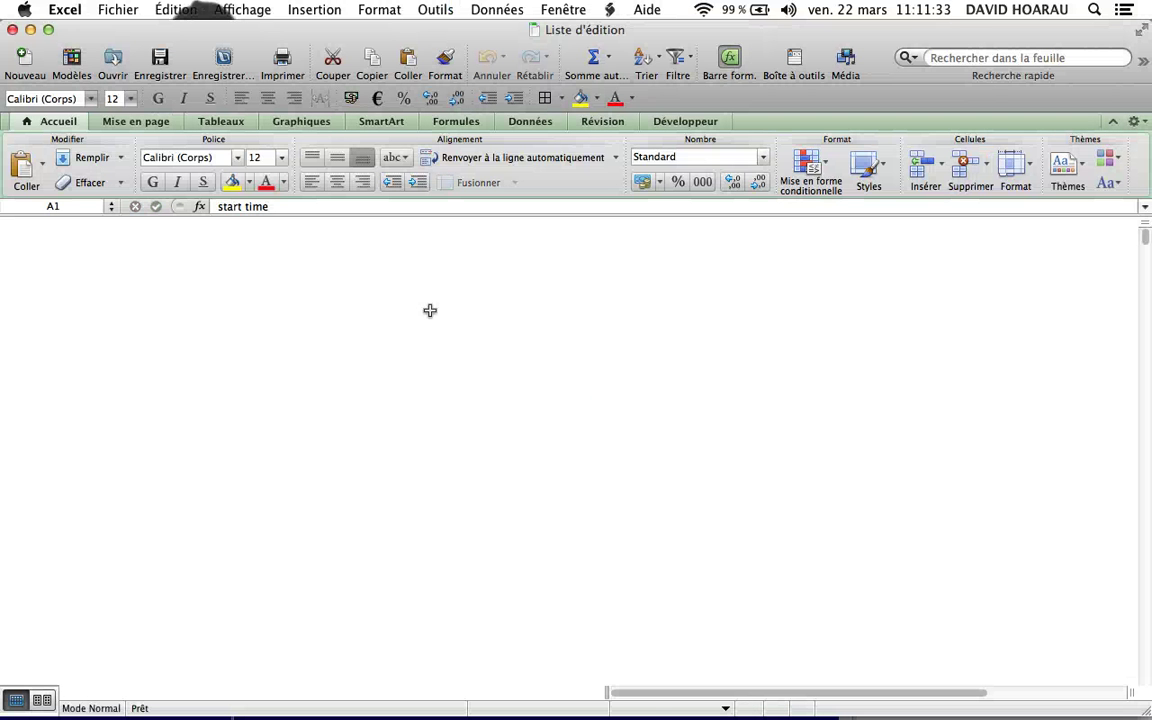
Look through the edit list's start time, end time, category and instance number columns down the rows and back to the header
scroll(386, 545, "down", 10)
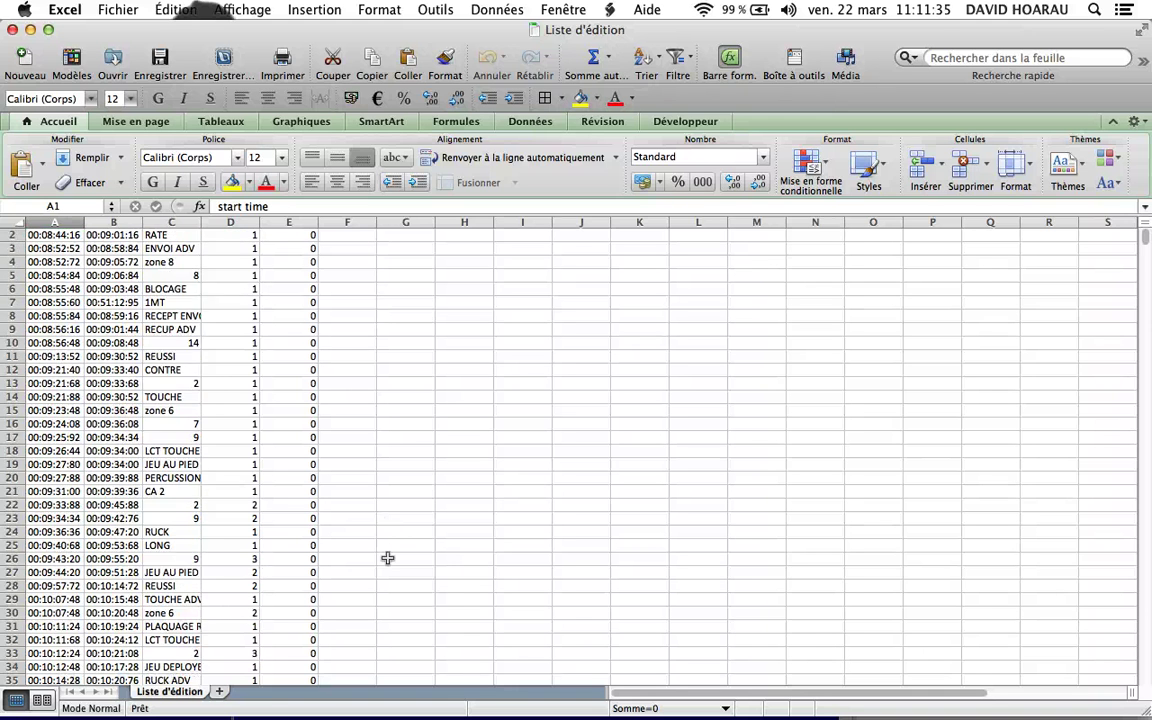
scroll(387, 558, "up", 8)
scroll(387, 558, "up", 2)
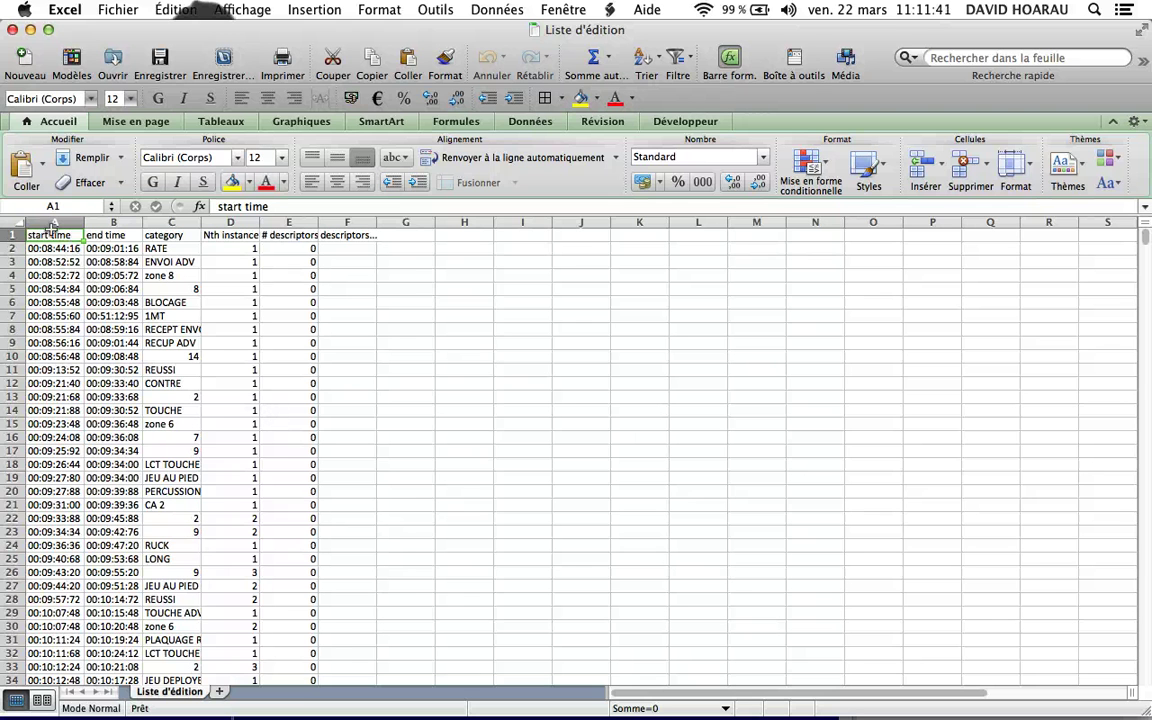
left_click(270, 289)
scroll(149, 452, "down", 5)
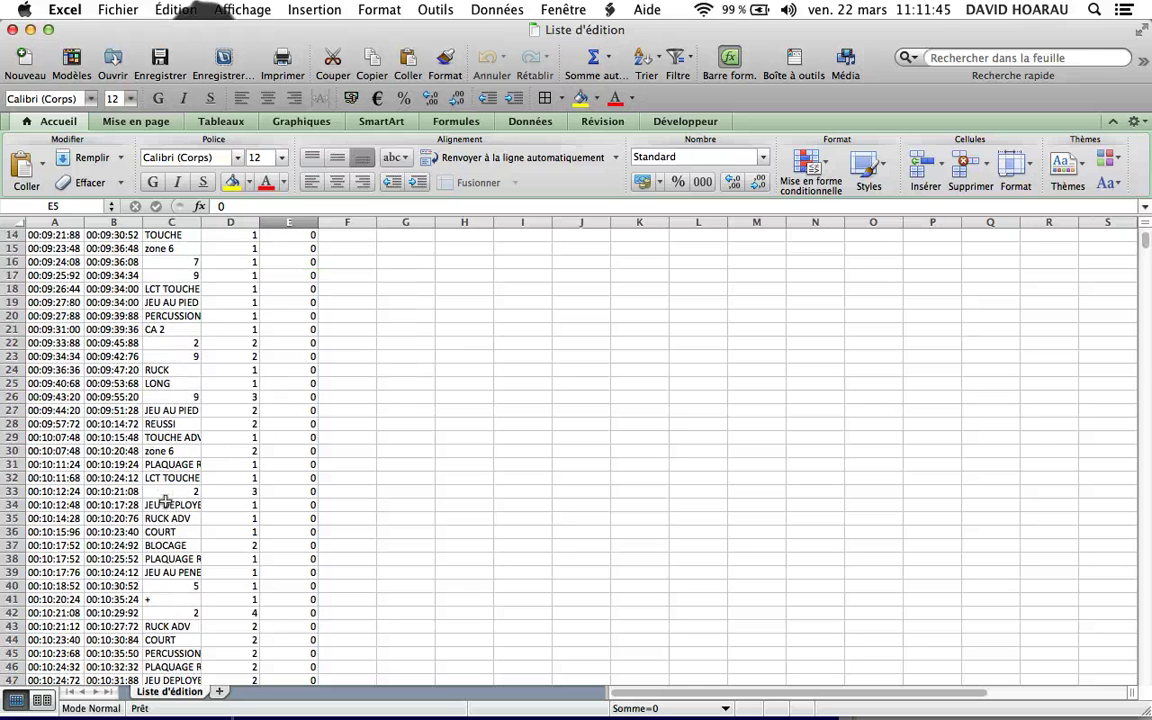
scroll(149, 436, "up", 5)
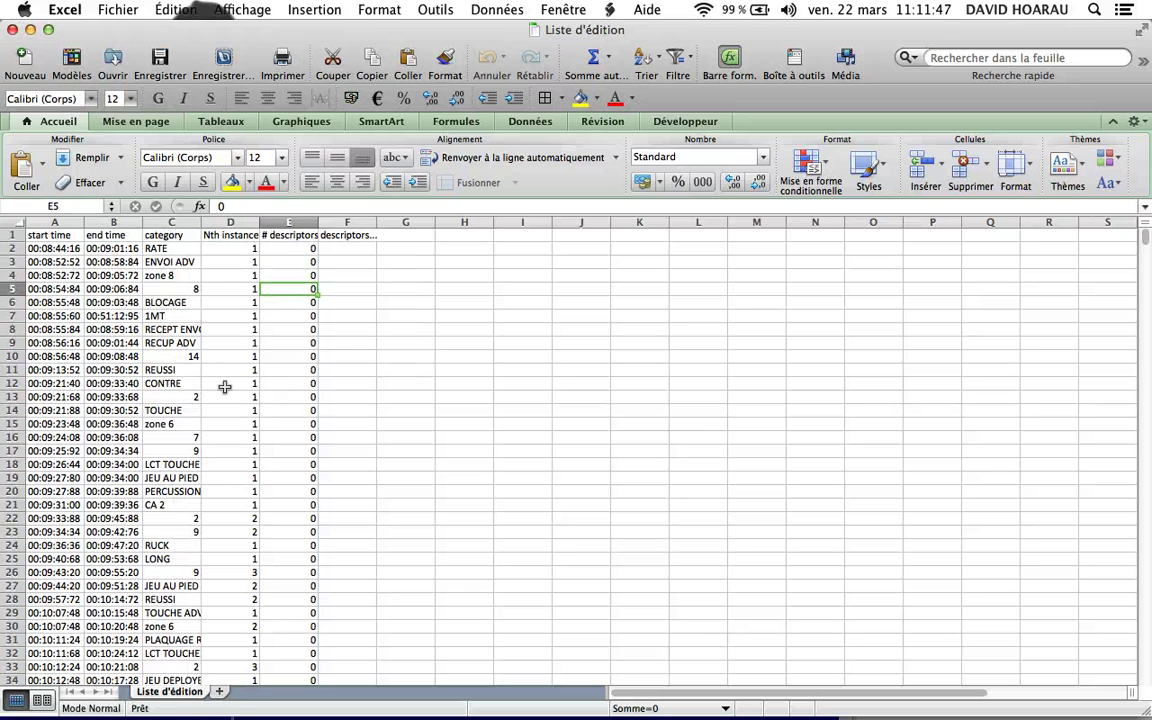
scroll(224, 385, "down", 2)
scroll(217, 378, "up", 2)
scroll(305, 505, "down", 4)
scroll(305, 505, "down", 20)
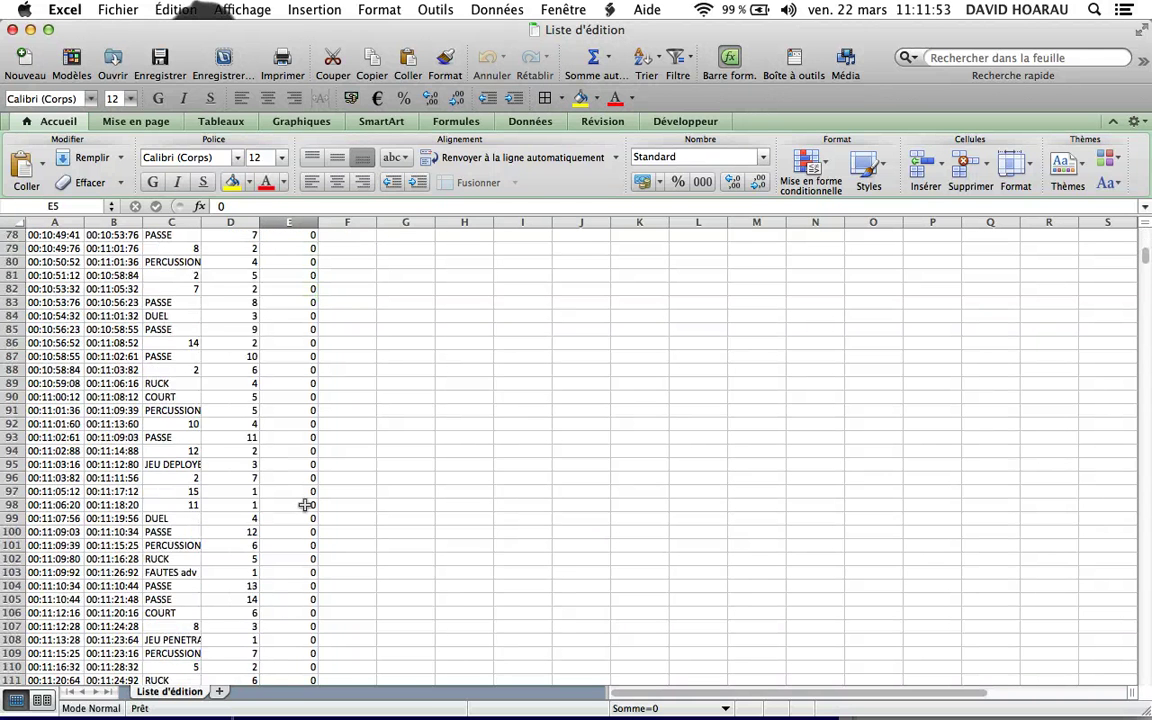
scroll(305, 505, "up", 20)
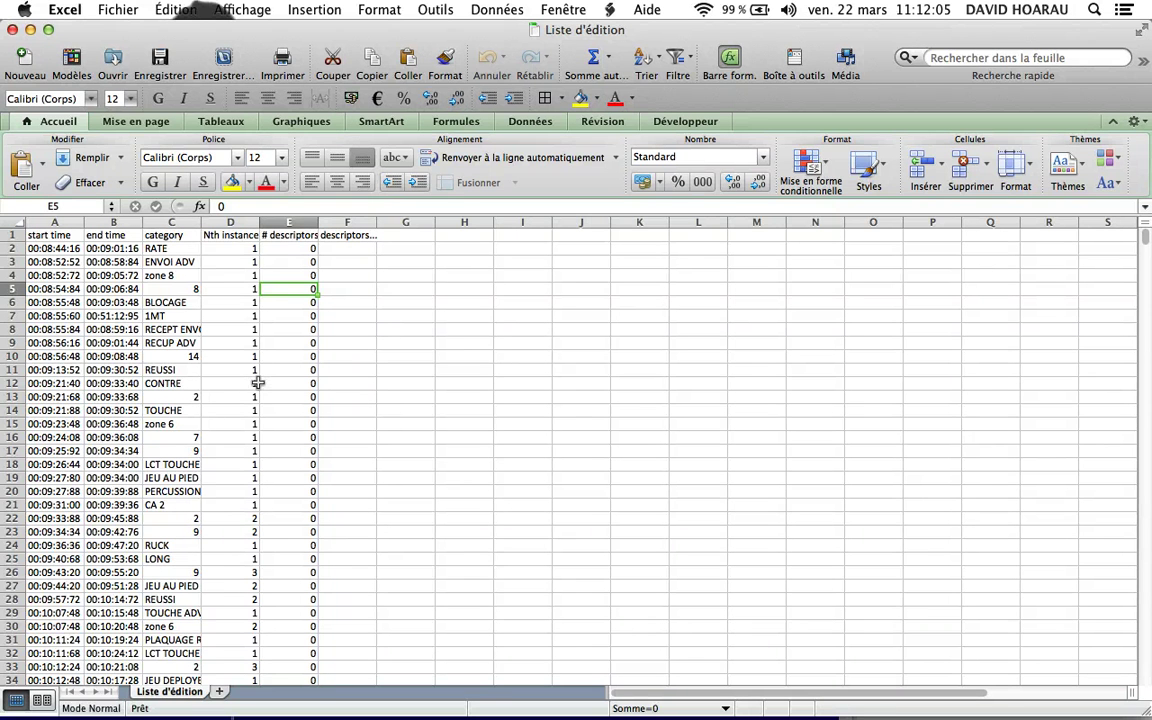
Widen the category column C so that its full names fit, and check the rows below
double_click(201, 220)
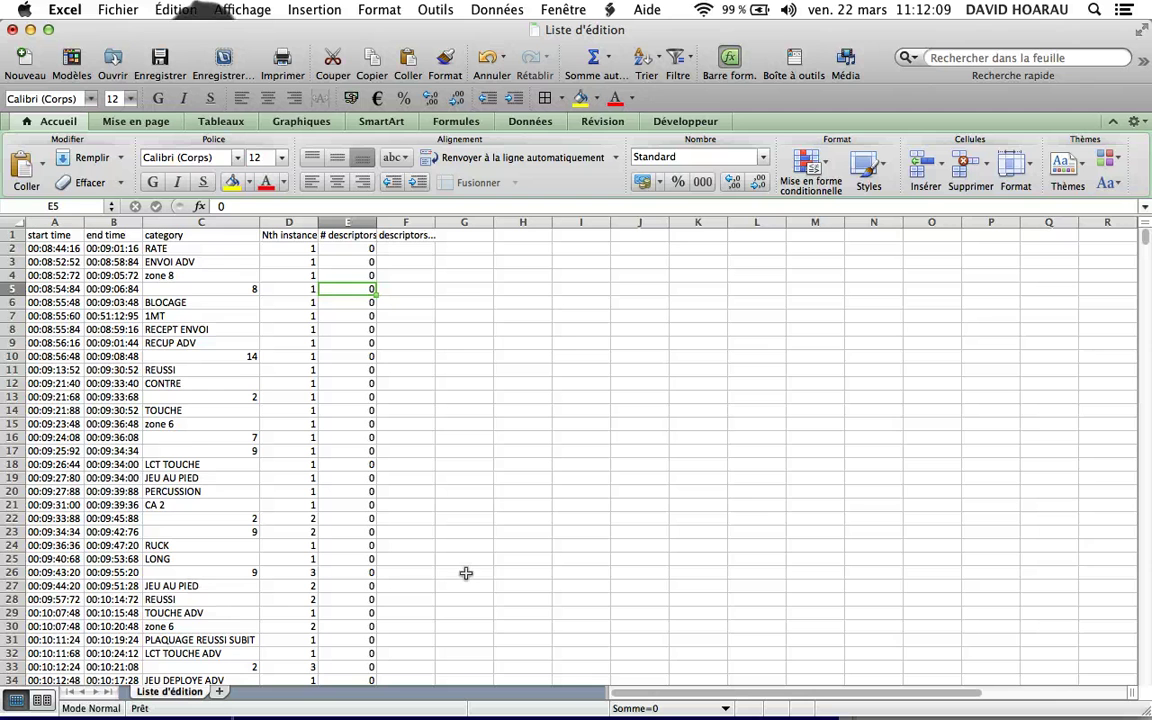
scroll(466, 573, "down", 7)
scroll(466, 573, "up", 7)
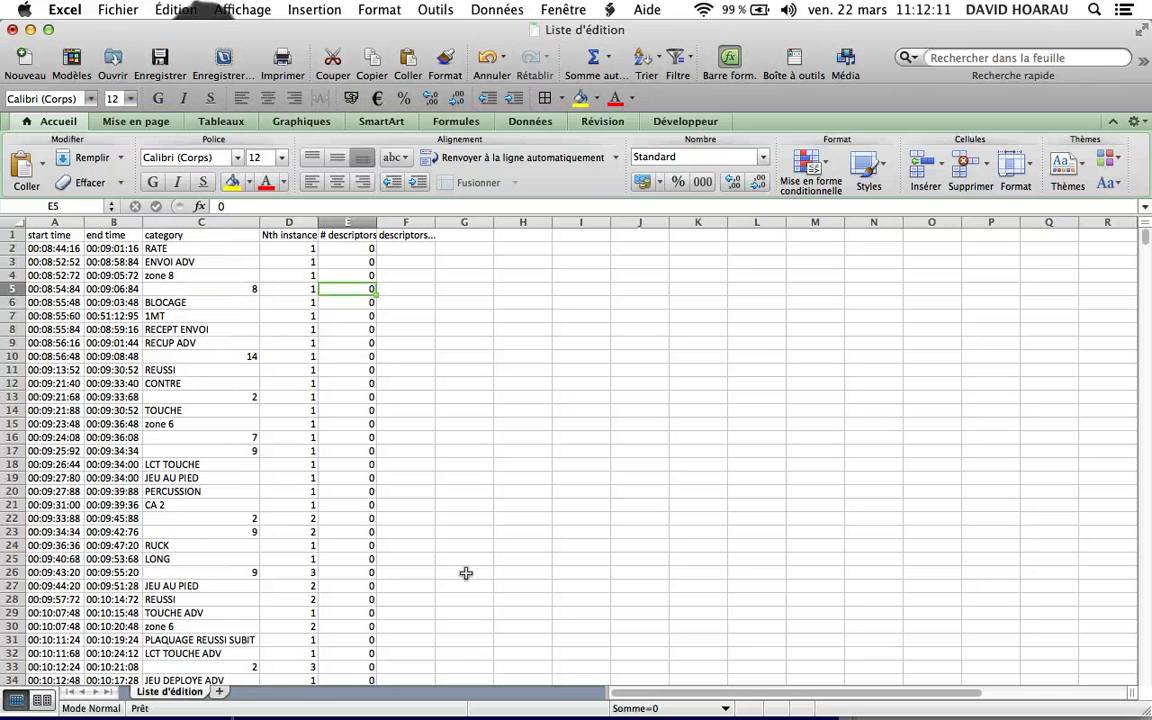